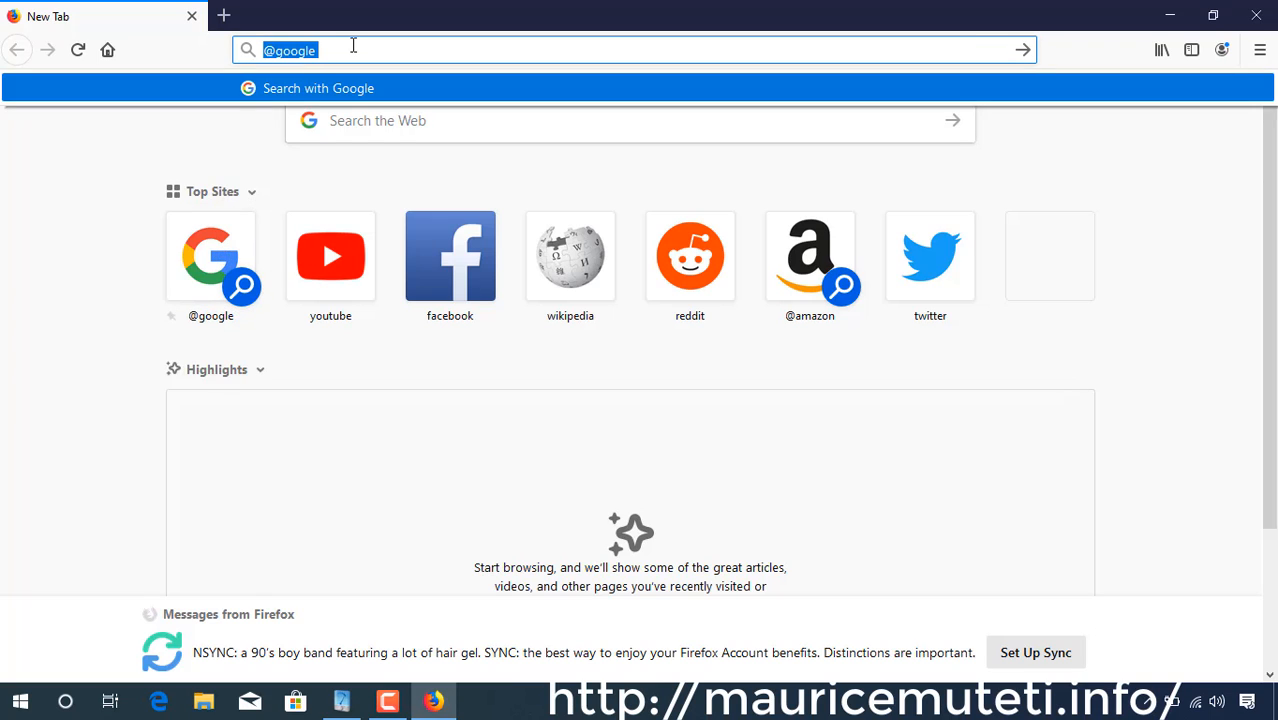
# Load google.com in the browser, correcting the misspelled address.
pyautogui.write('google')
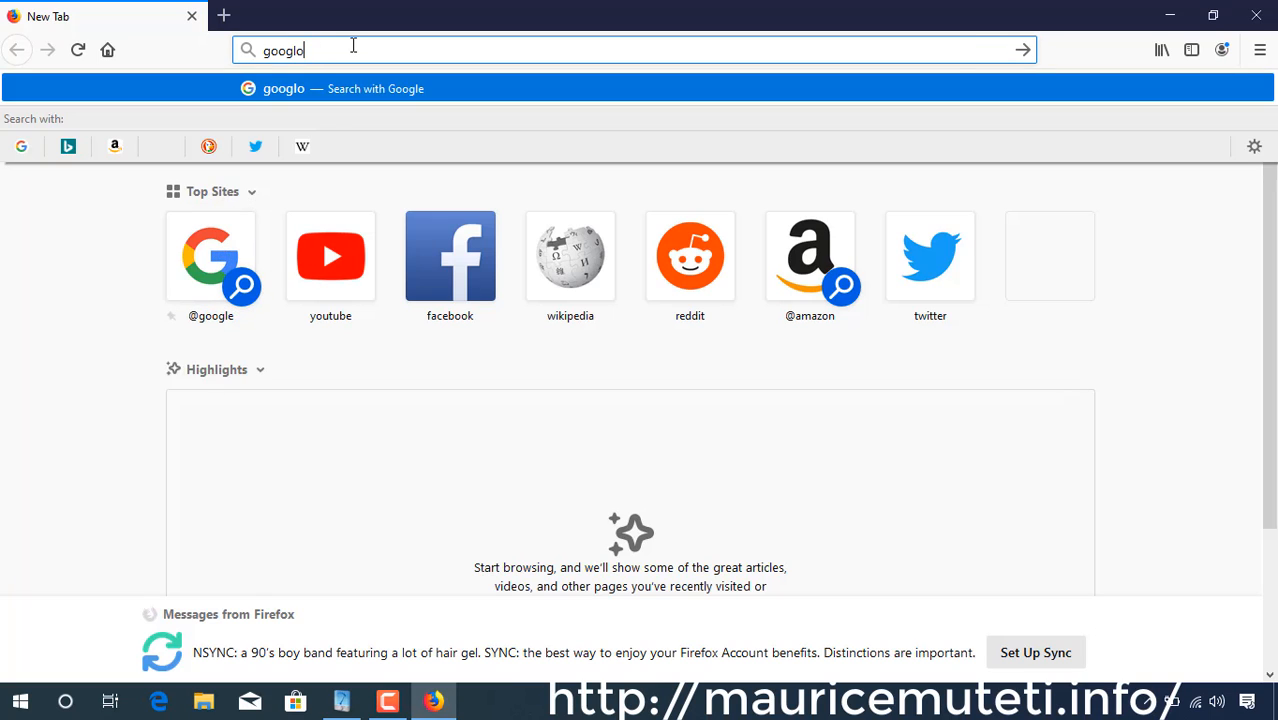
pyautogui.press('BackSpace')
pyautogui.write('le.com')
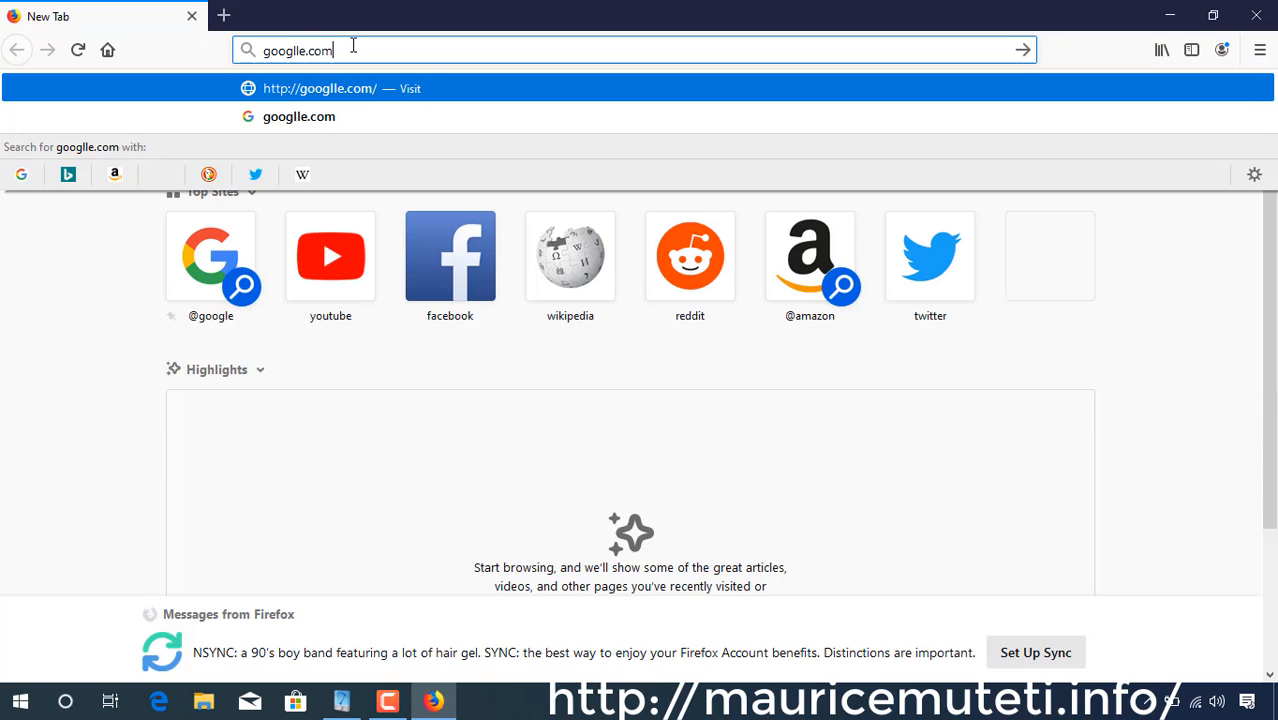
pyautogui.press('Return')
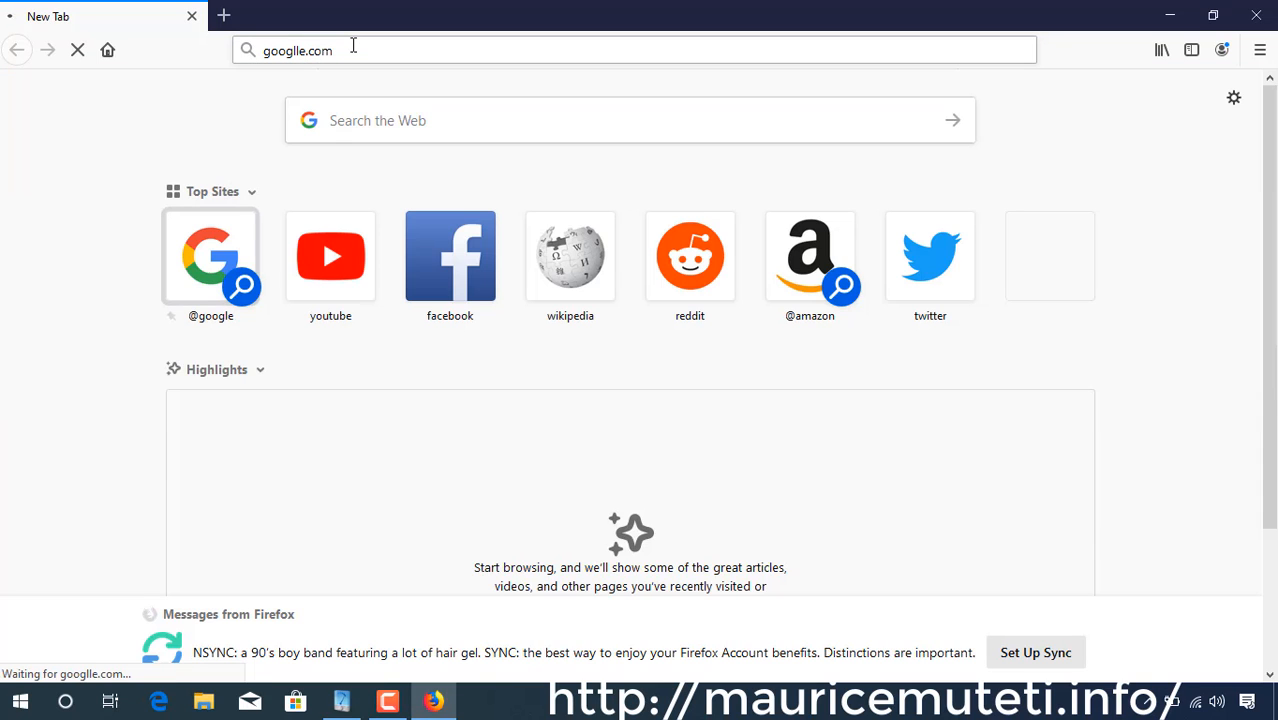
pyautogui.click(294, 52)
pyautogui.click(294, 52)
pyautogui.press('BackSpace')
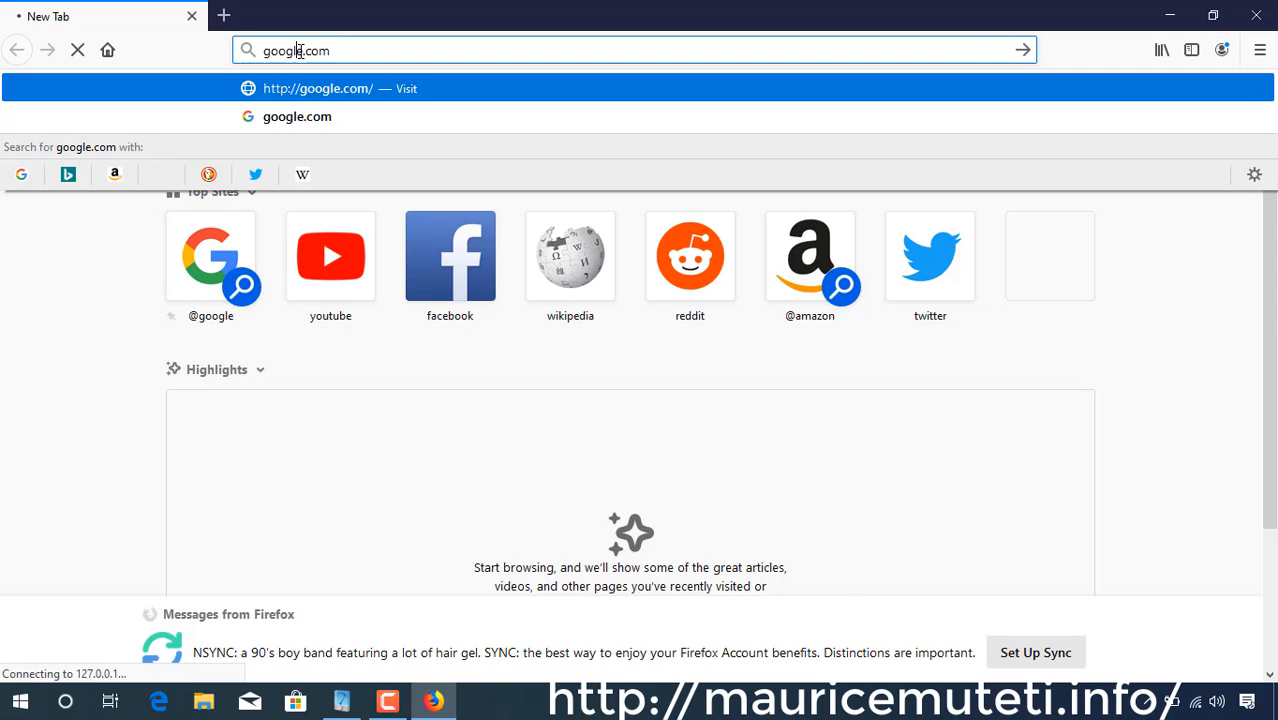
pyautogui.press('Return')
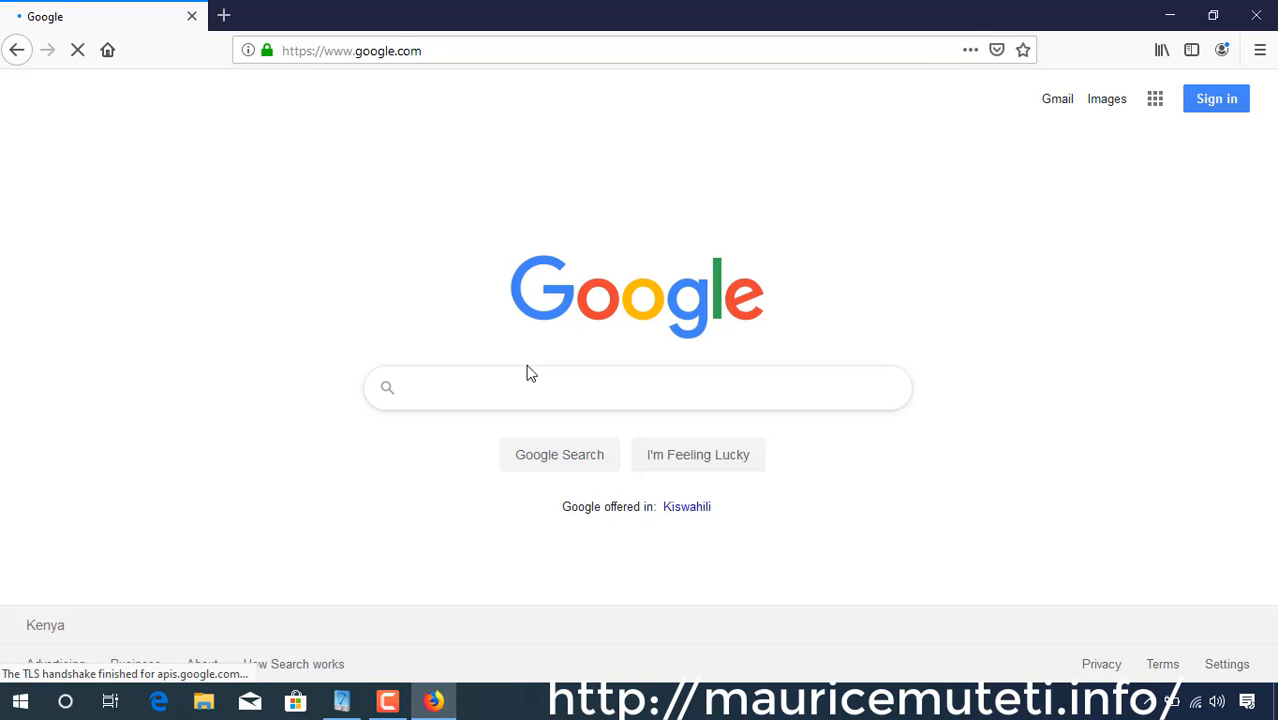
# Search Google for "Hello" to test the connection, and close the browser and the CCleaner notification.
pyautogui.write('Hello')
pyautogui.press('Return')
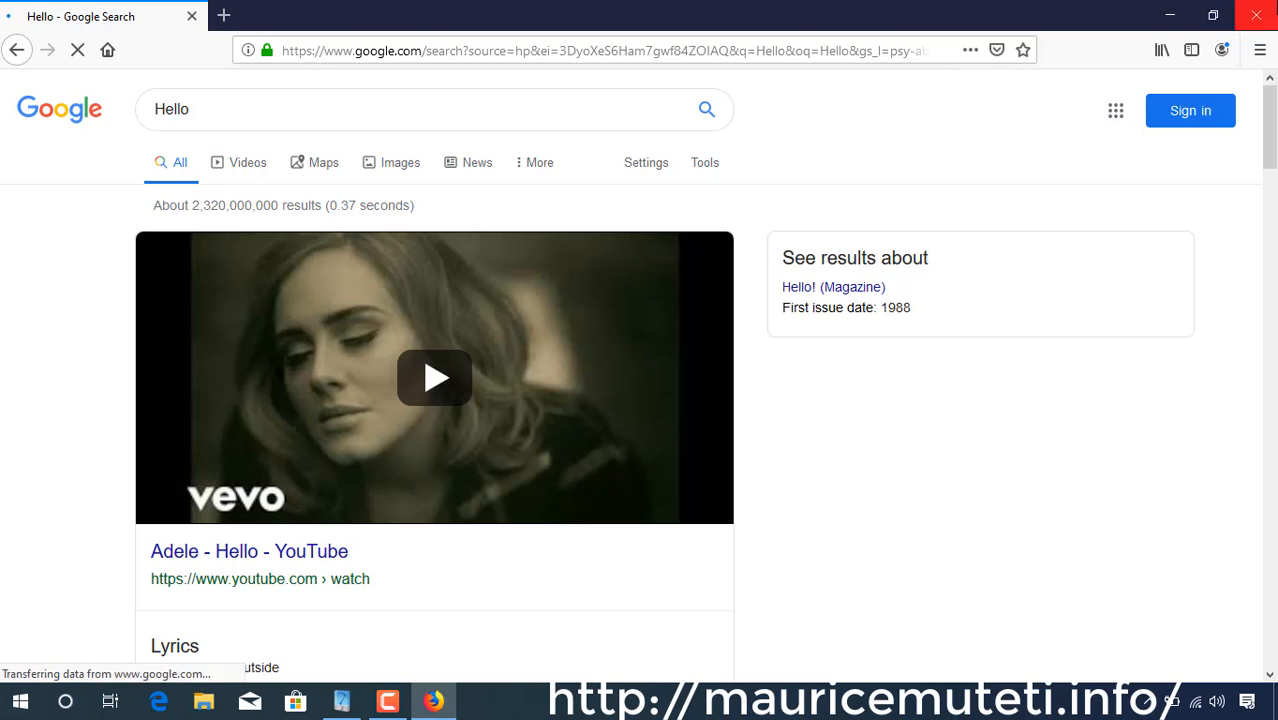
pyautogui.click(1256, 15)
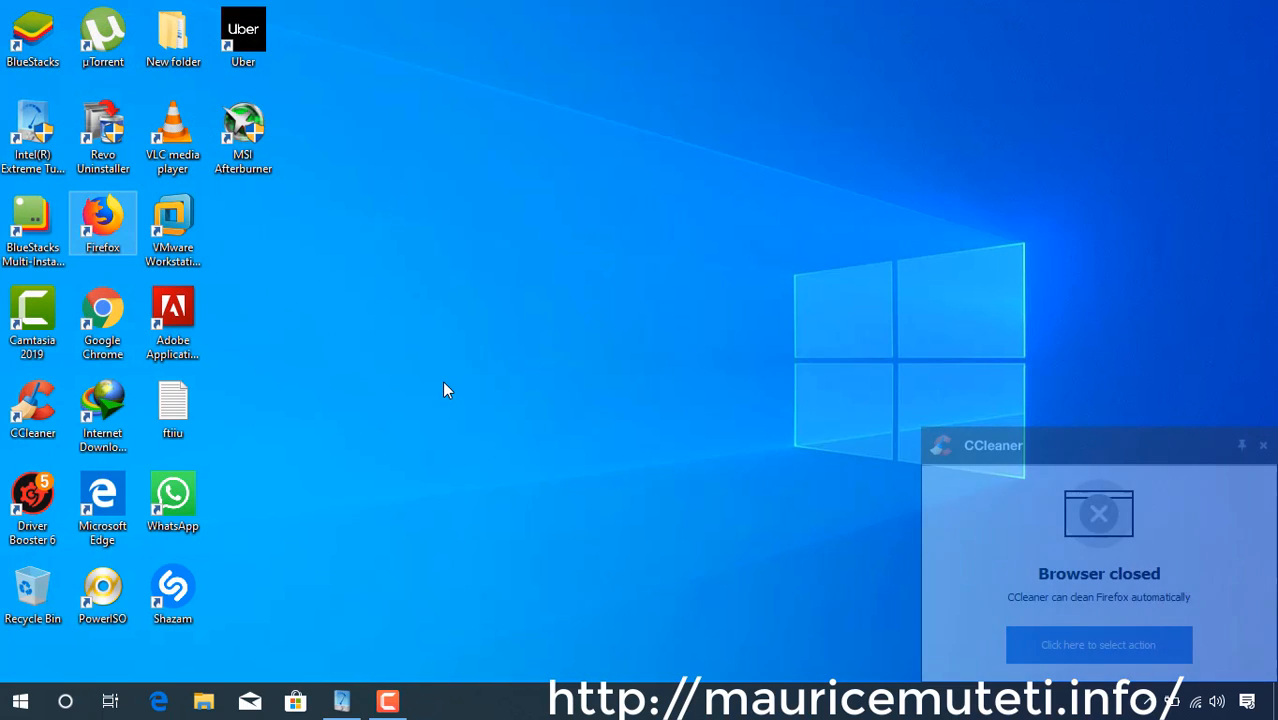
pyautogui.click(1263, 445)
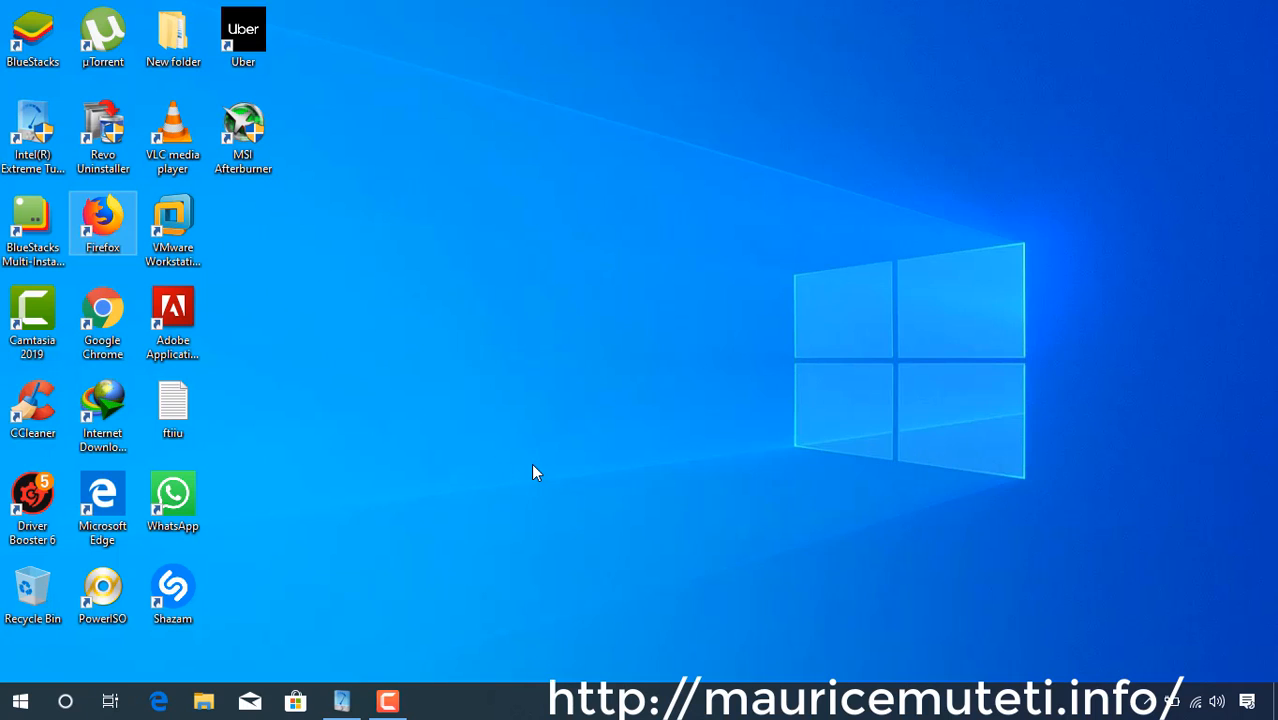
# Search the computer for "windows defender firewall".
pyautogui.click(30, 703)
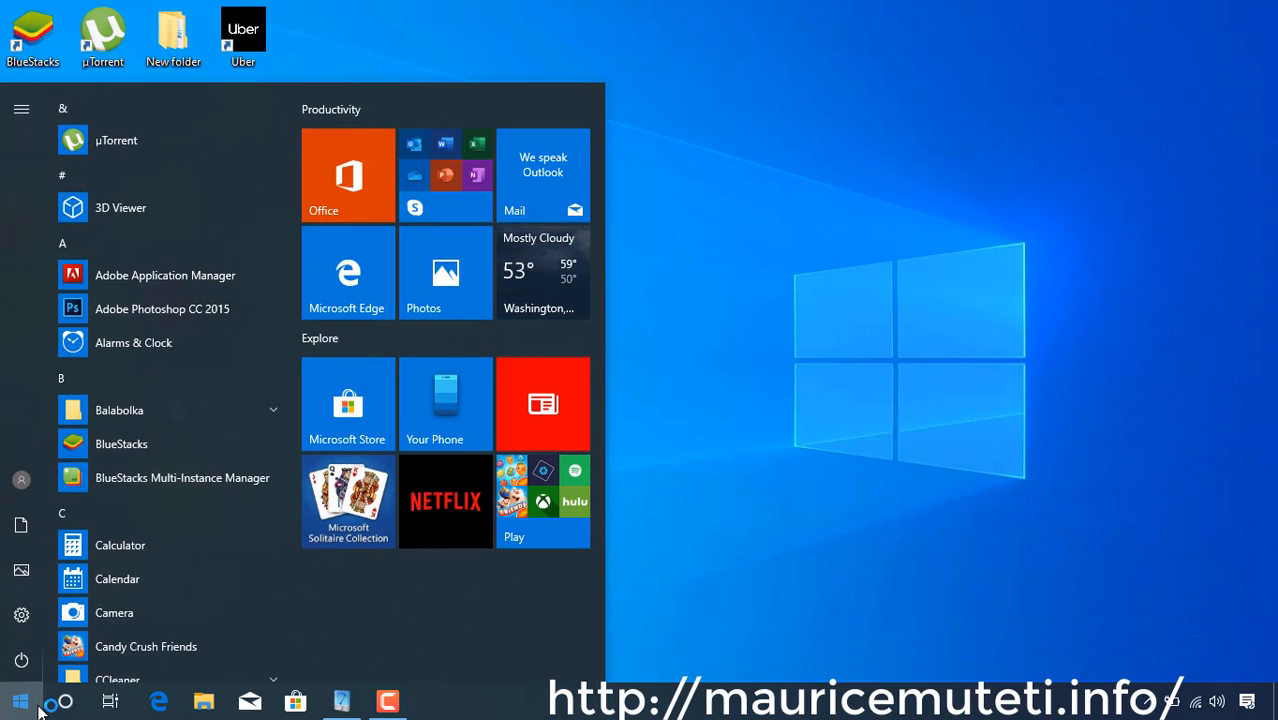
pyautogui.write('win')
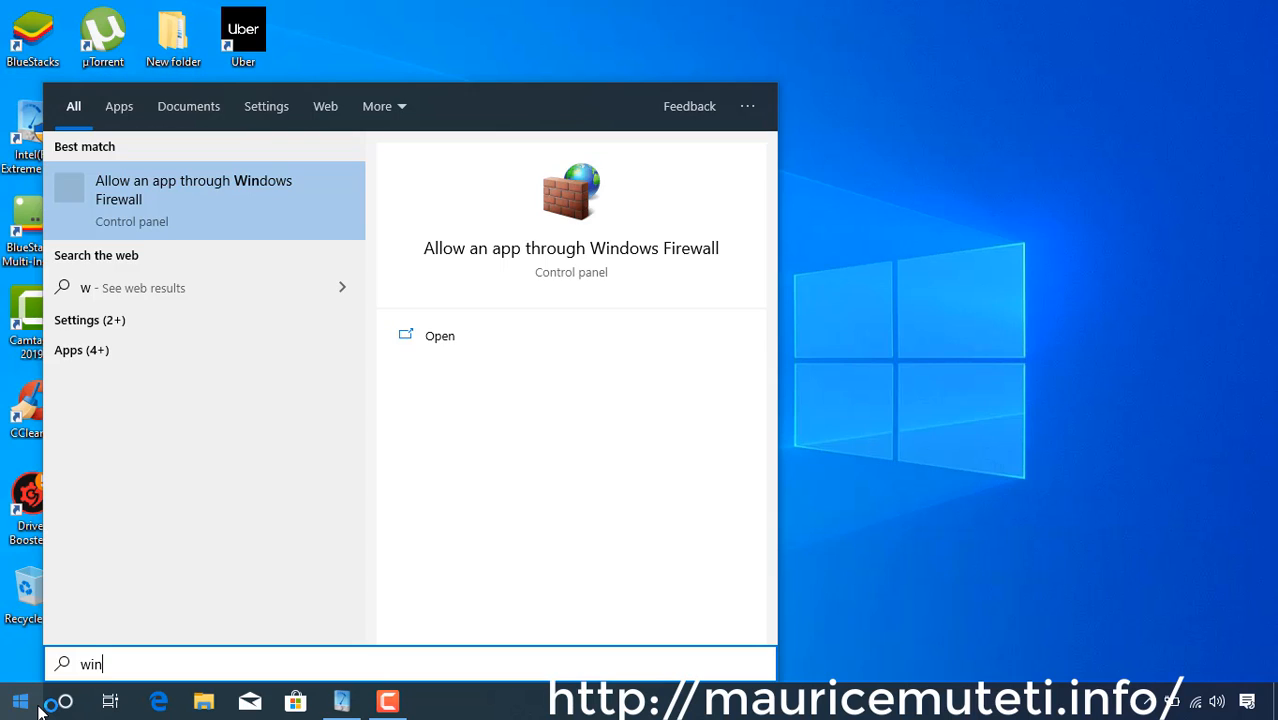
pyautogui.write('dows ')
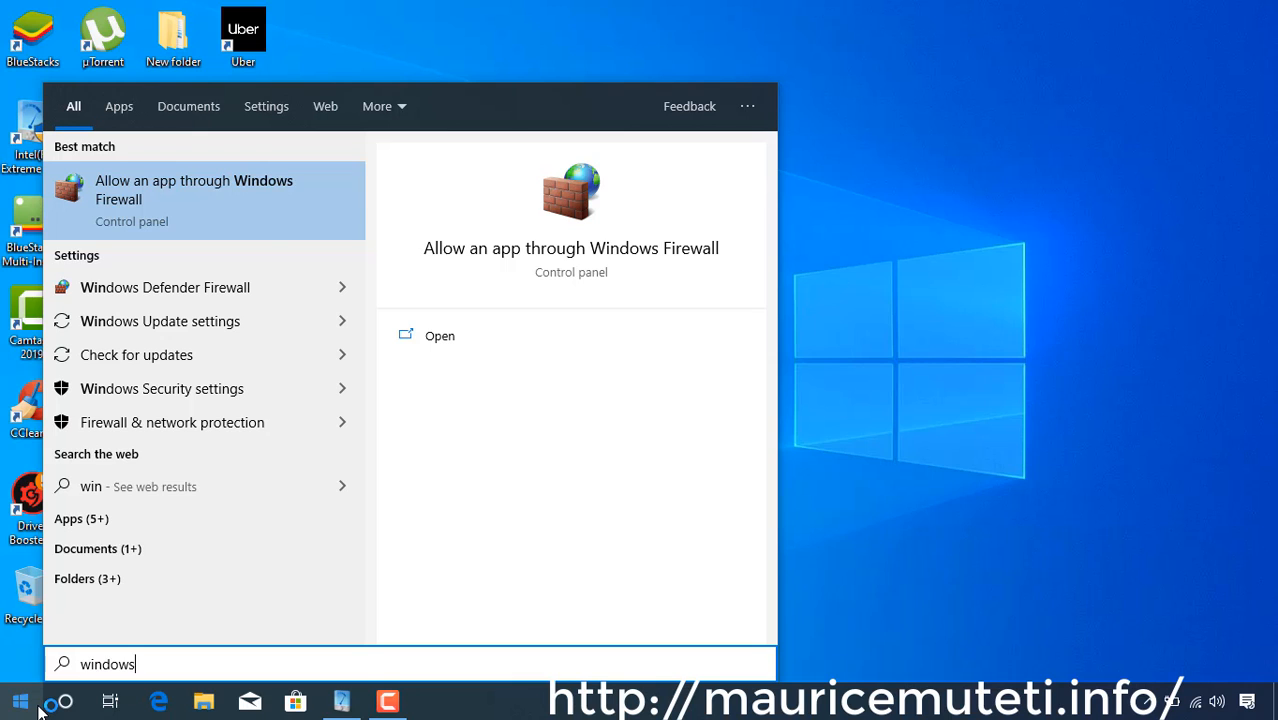
pyautogui.write('fire')
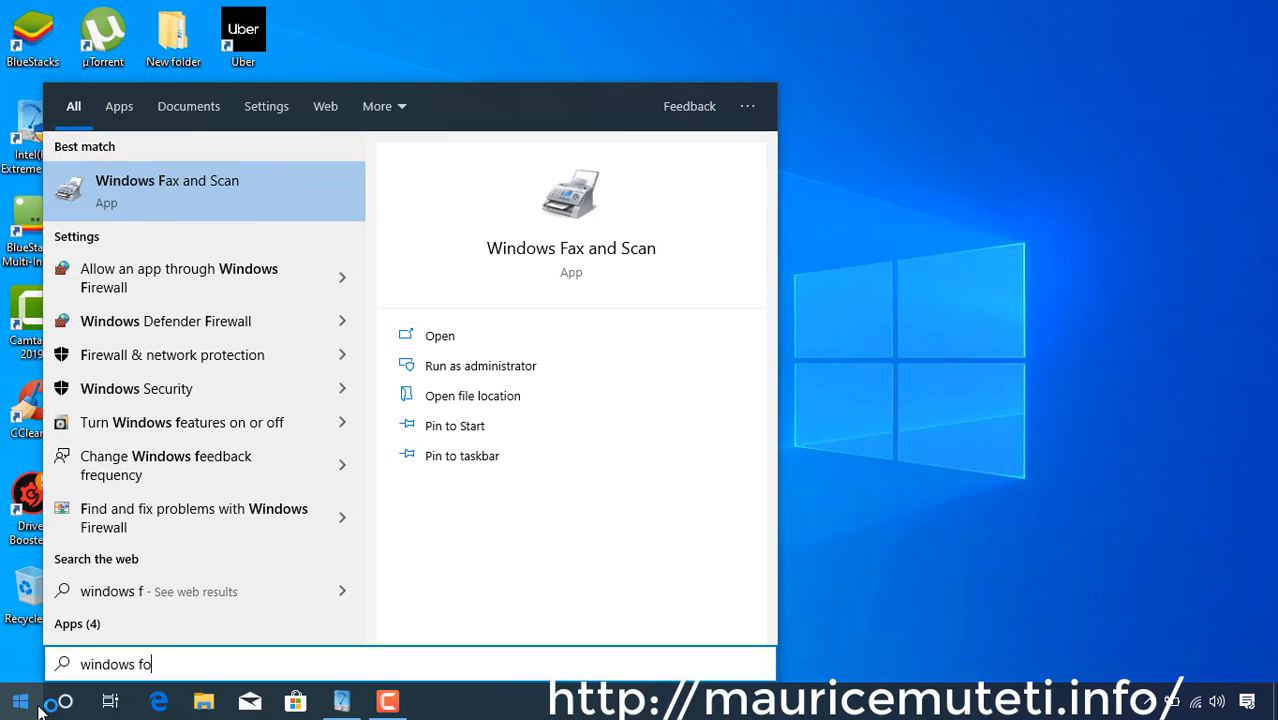
pyautogui.write('wall')
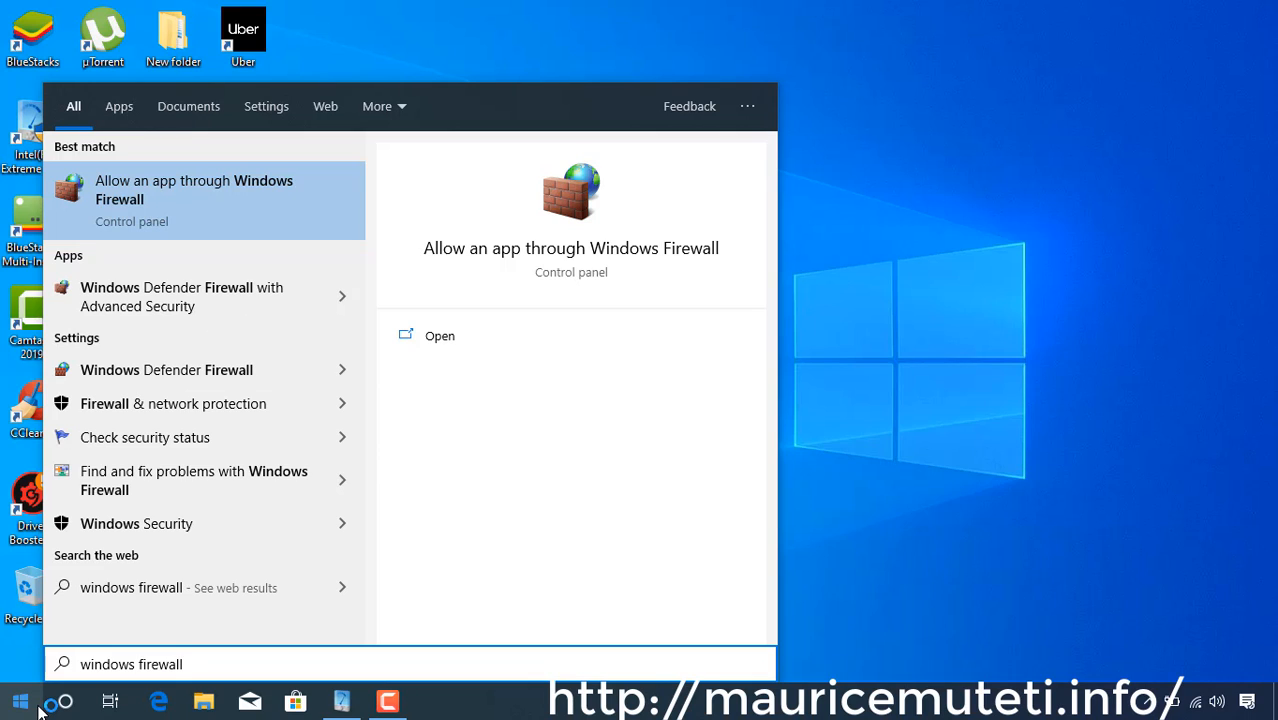
pyautogui.hotkey('ctrl', 'Left')
pyautogui.write('defend')
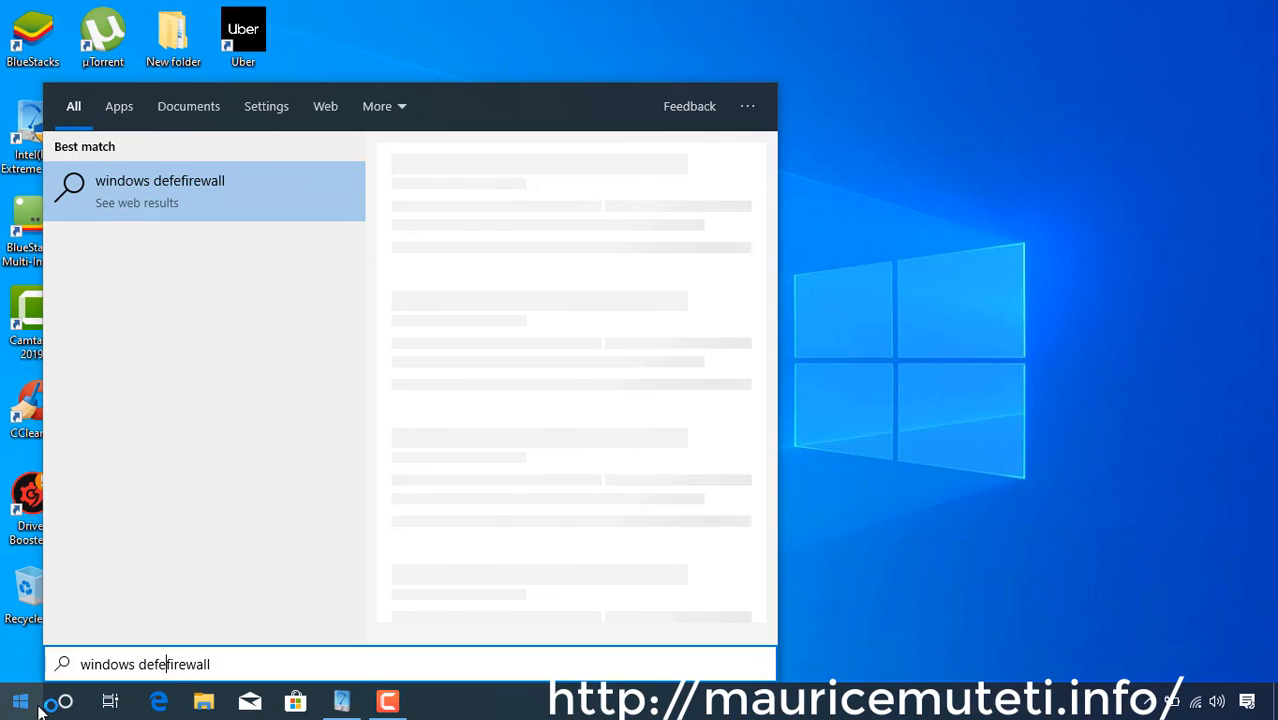
pyautogui.write('er')
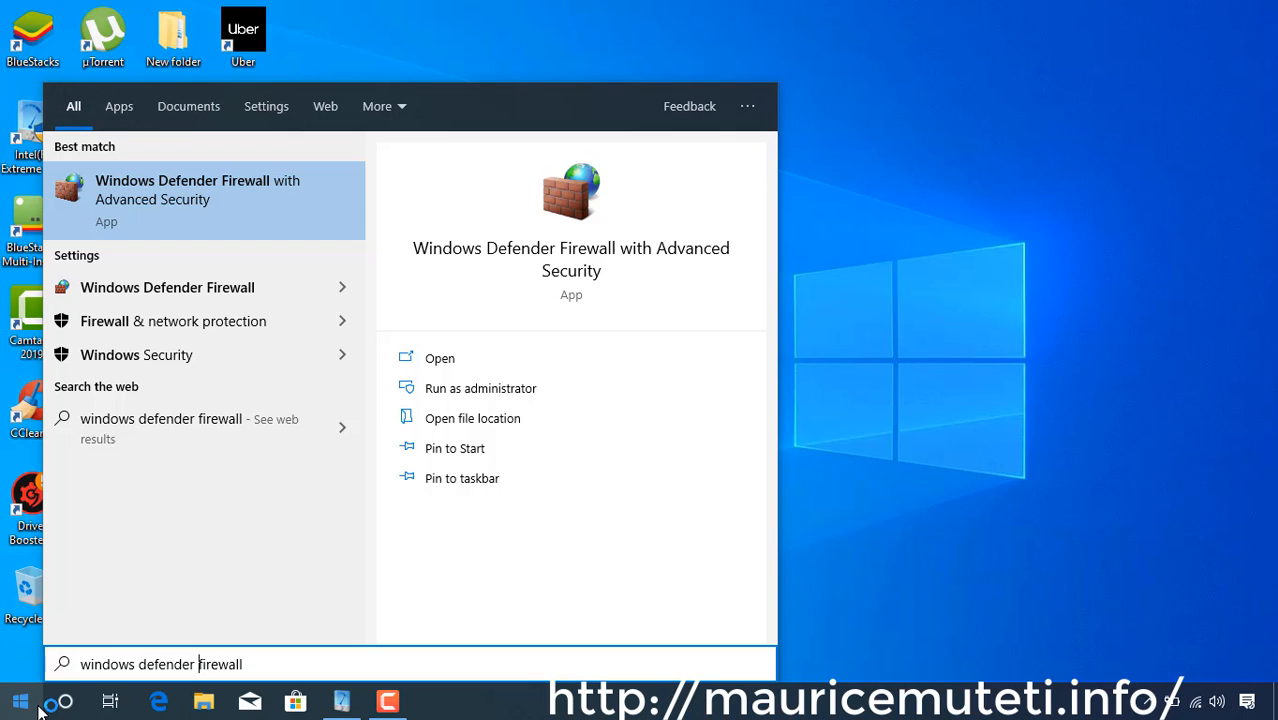
# Shorten the system search to "window firewall" and open the Windows Defender Firewall control panel.
pyautogui.press('BackSpace')
pyautogui.press('BackSpace')
pyautogui.press('BackSpace')
pyautogui.press('BackSpace')
pyautogui.press('BackSpace')
pyautogui.press('BackSpace')
pyautogui.press('BackSpace')
pyautogui.press('BackSpace')
pyautogui.press('BackSpace')
pyautogui.press('BackSpace')
pyautogui.press('BackSpace')
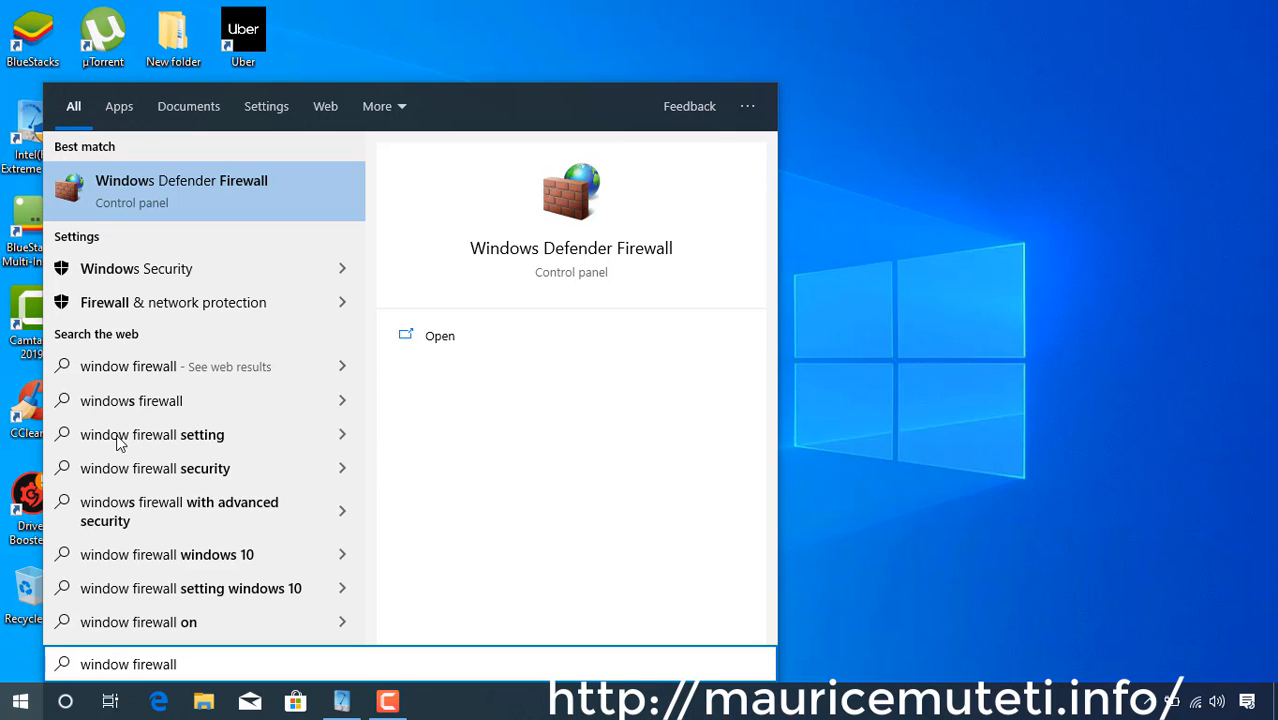
pyautogui.click(252, 197)
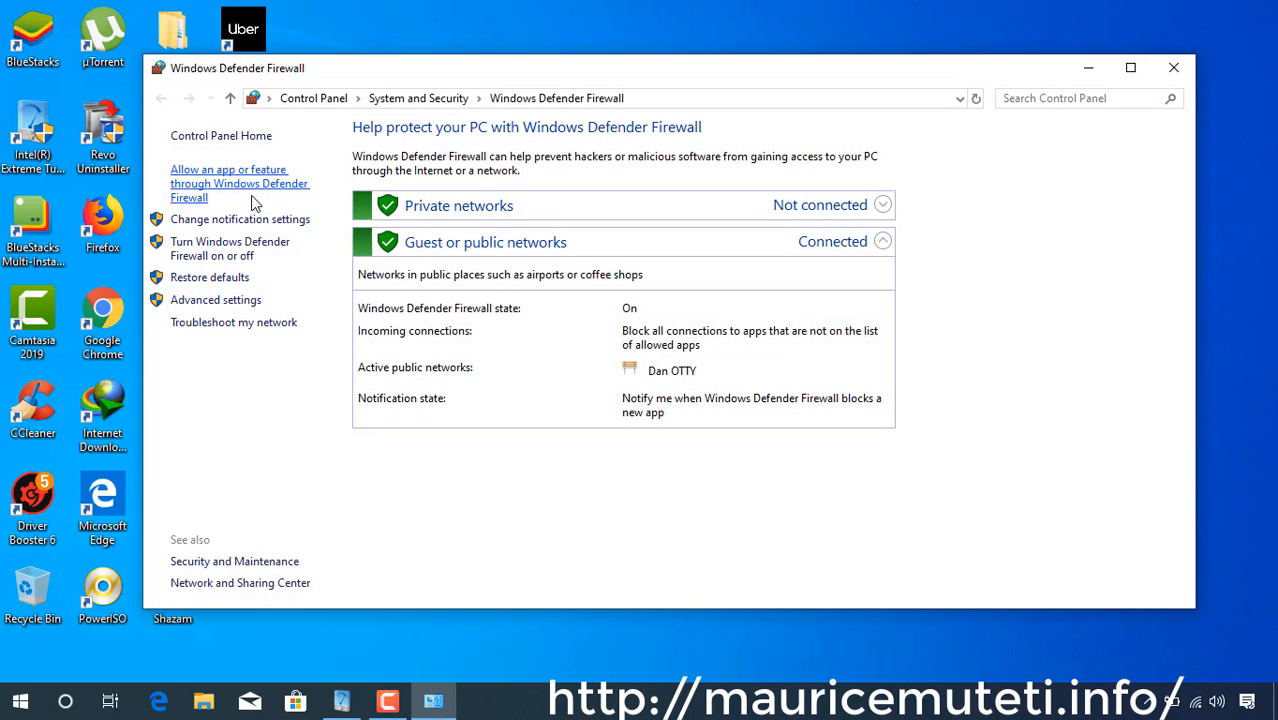
# Open the firewall's advanced settings and start a new inbound rule of type Program, advancing to the program path page.
pyautogui.click(205, 302)
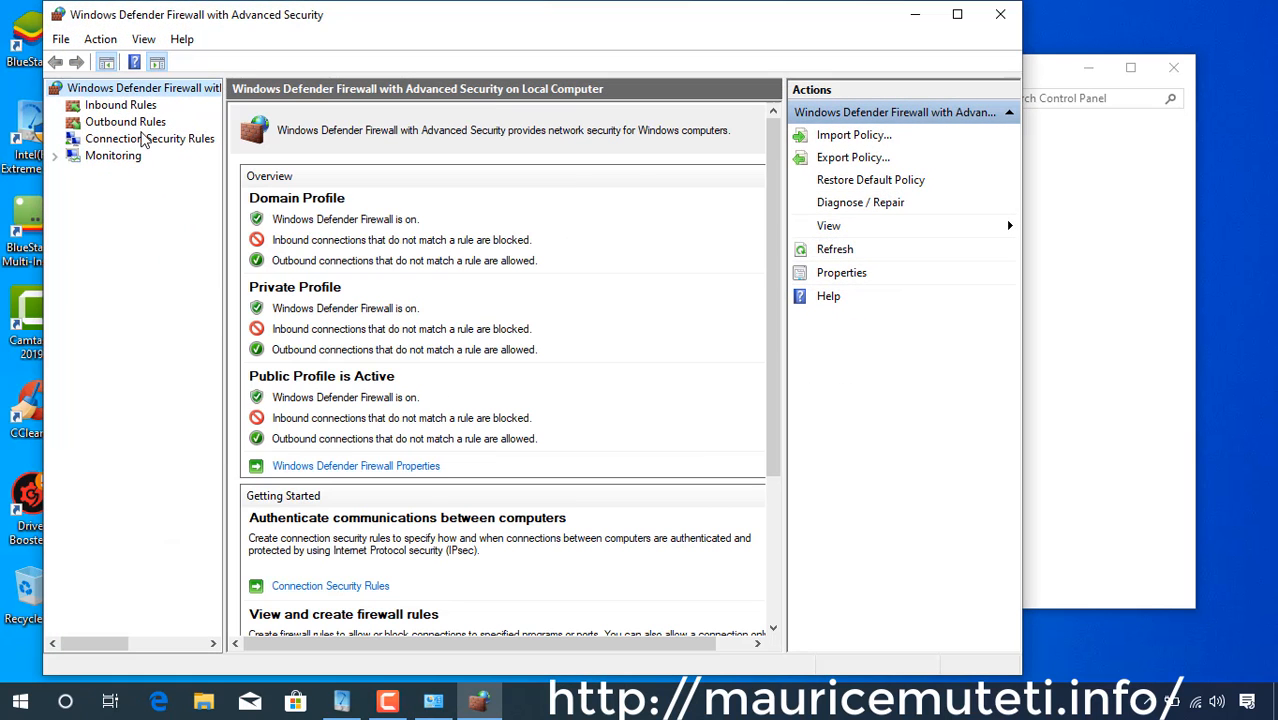
pyautogui.click(121, 106)
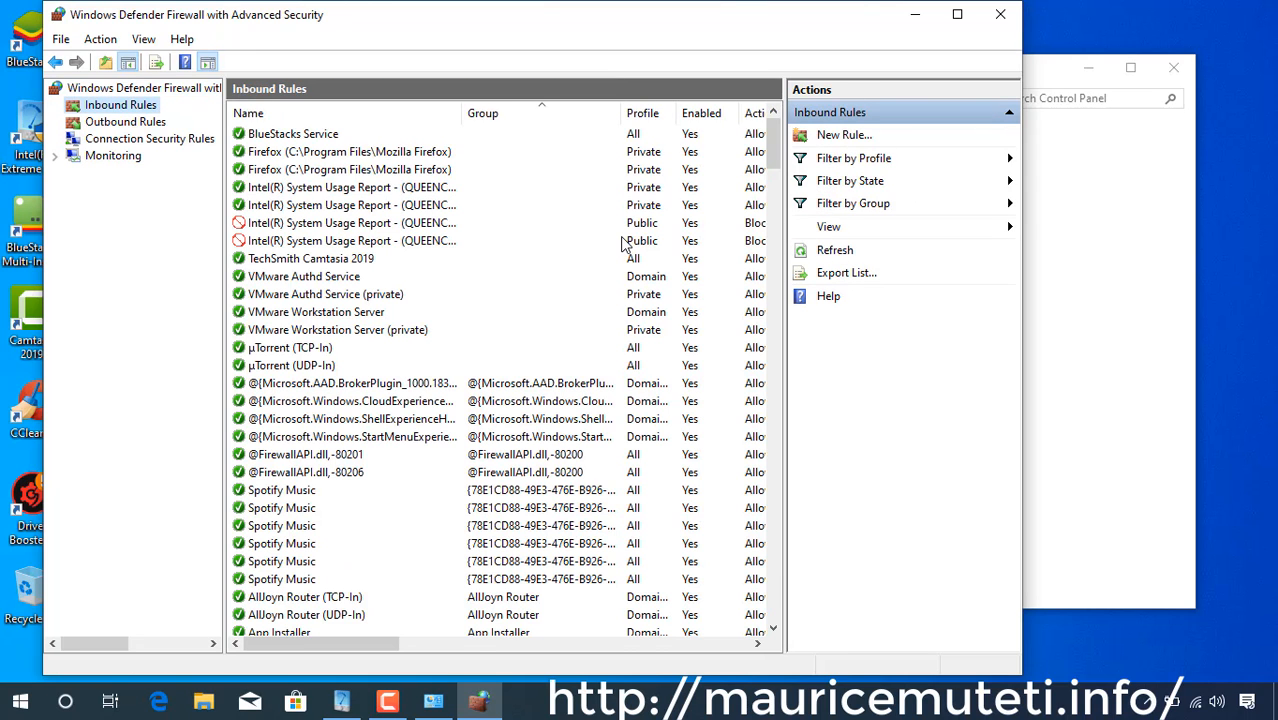
pyautogui.click(836, 138)
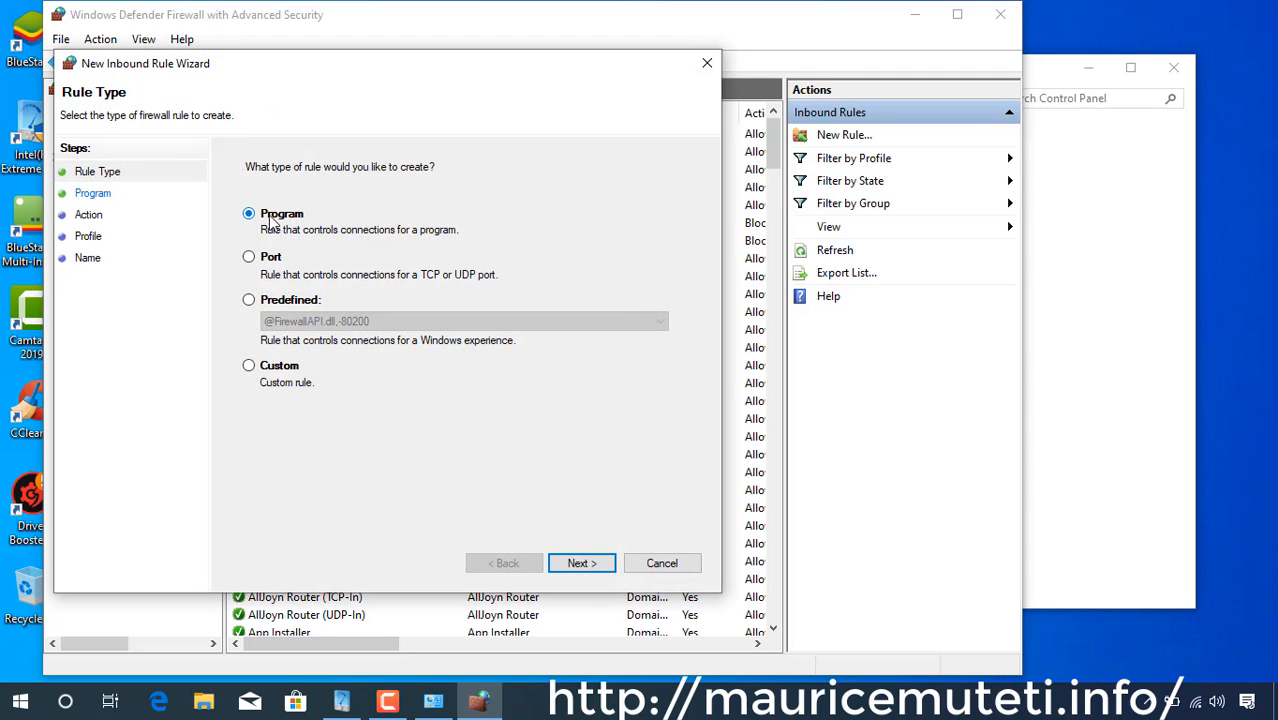
pyautogui.click(603, 567)
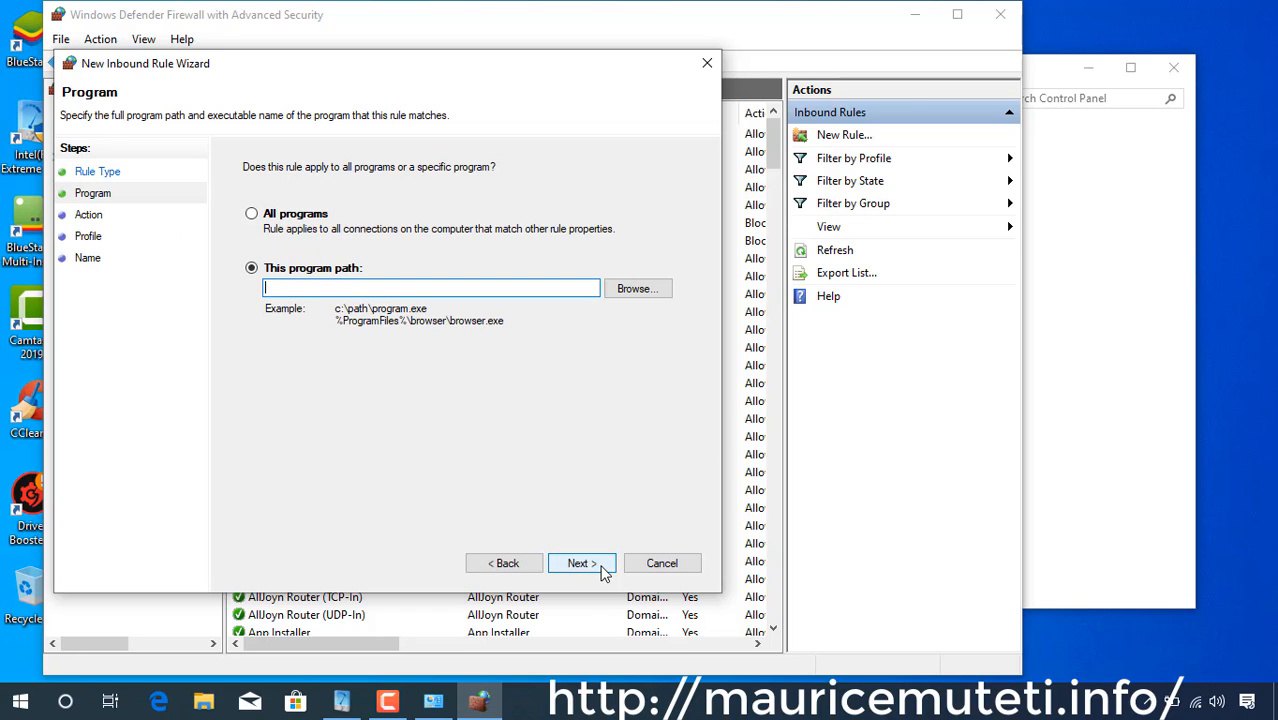
# Minimize the firewall windows and copy the target path, without quotation marks, from the desktop Firefox shortcut's properties.
pyautogui.click(922, 18)
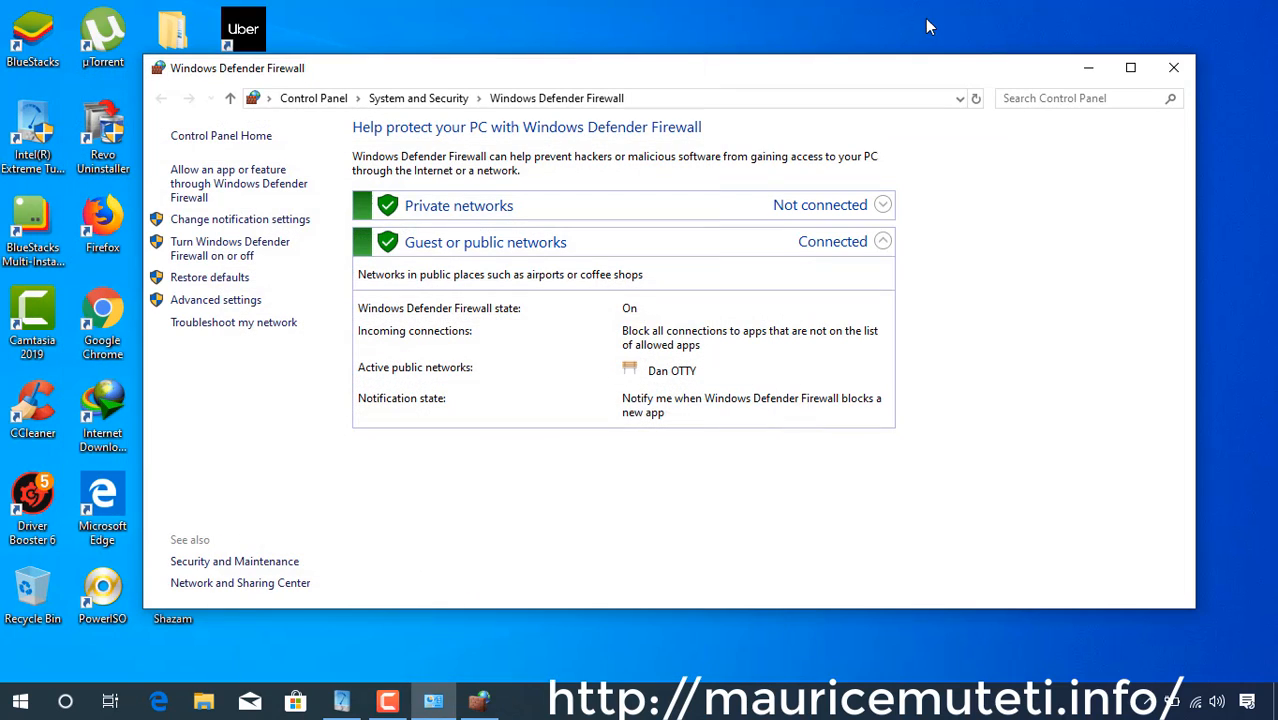
pyautogui.click(1088, 67)
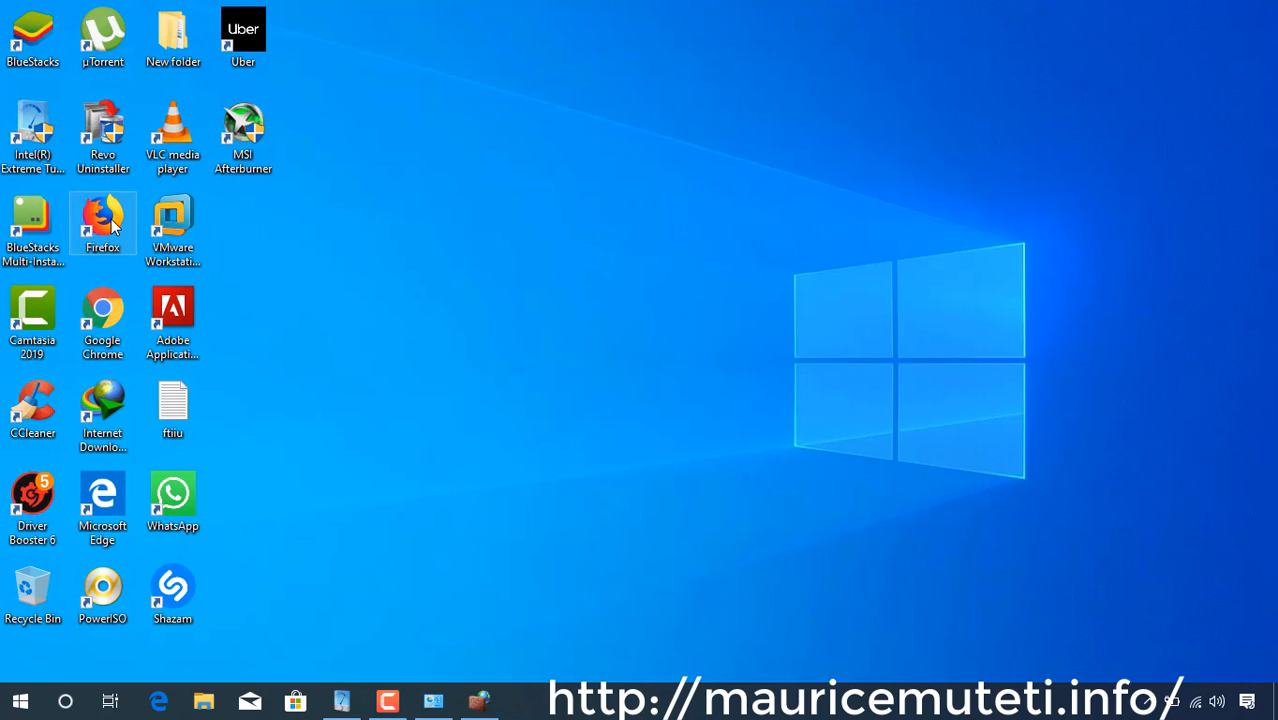
pyautogui.rightClick(112, 227)
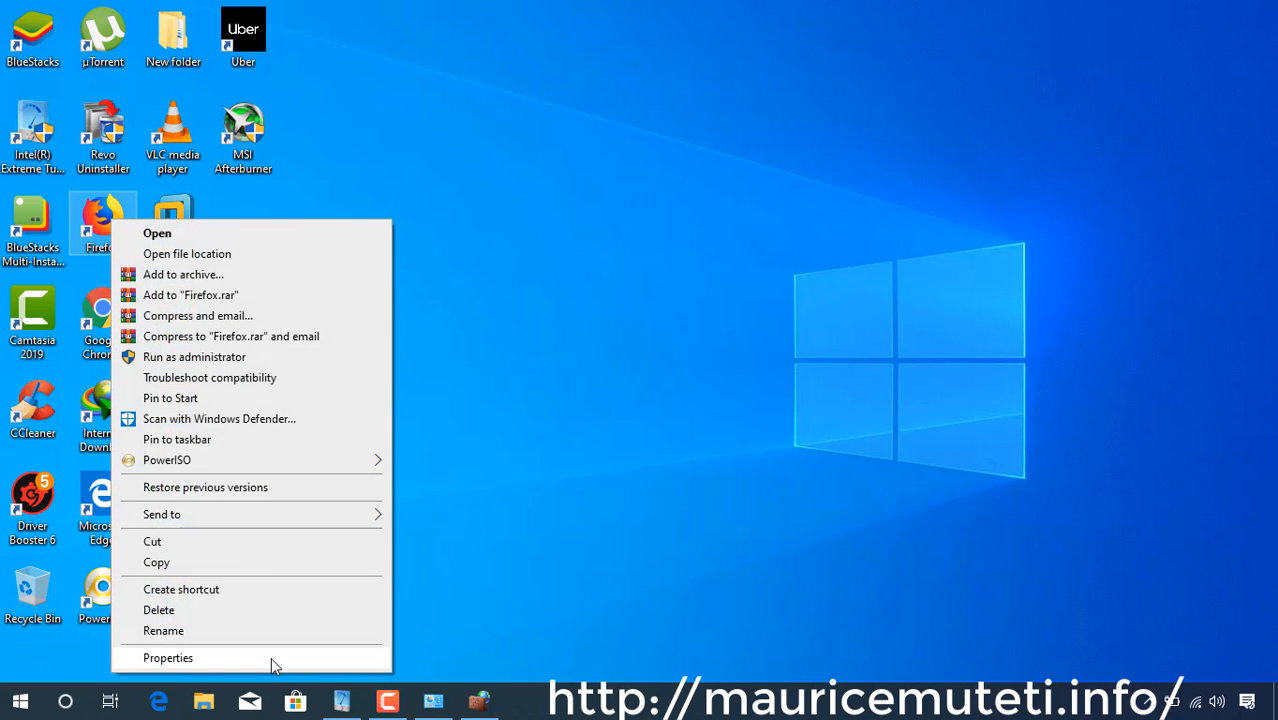
pyautogui.click(271, 657)
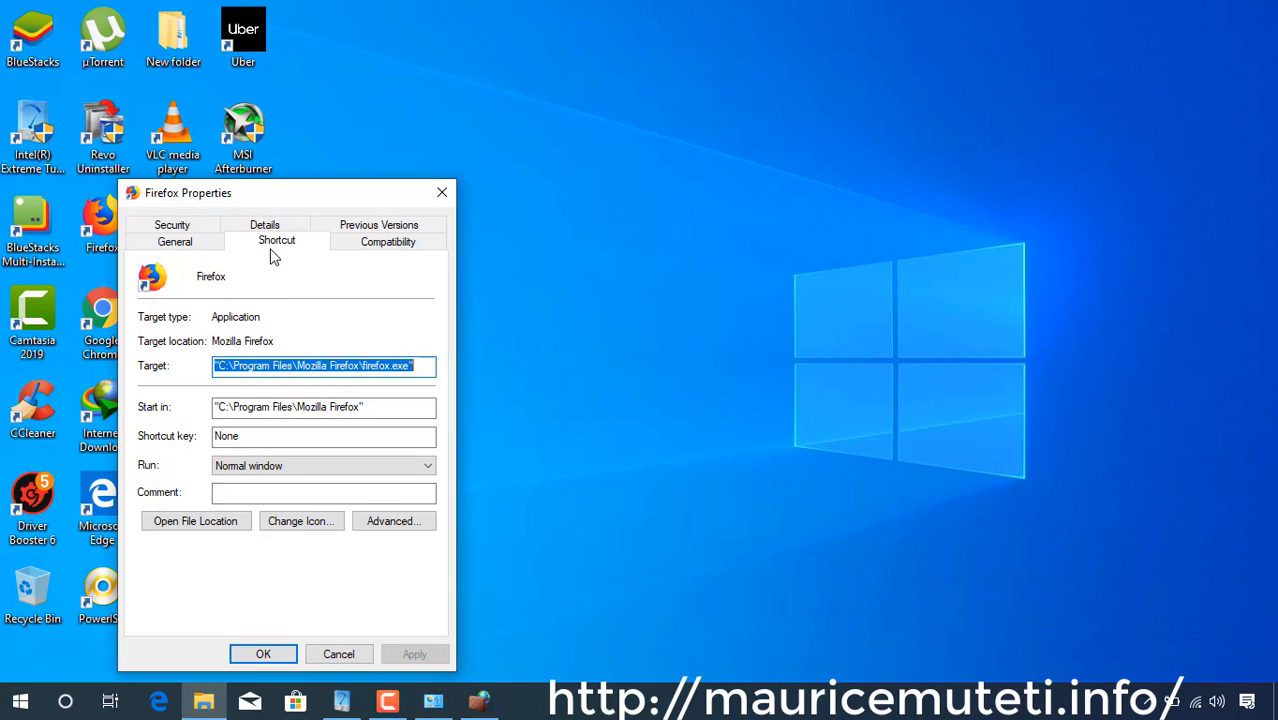
pyautogui.click(275, 243)
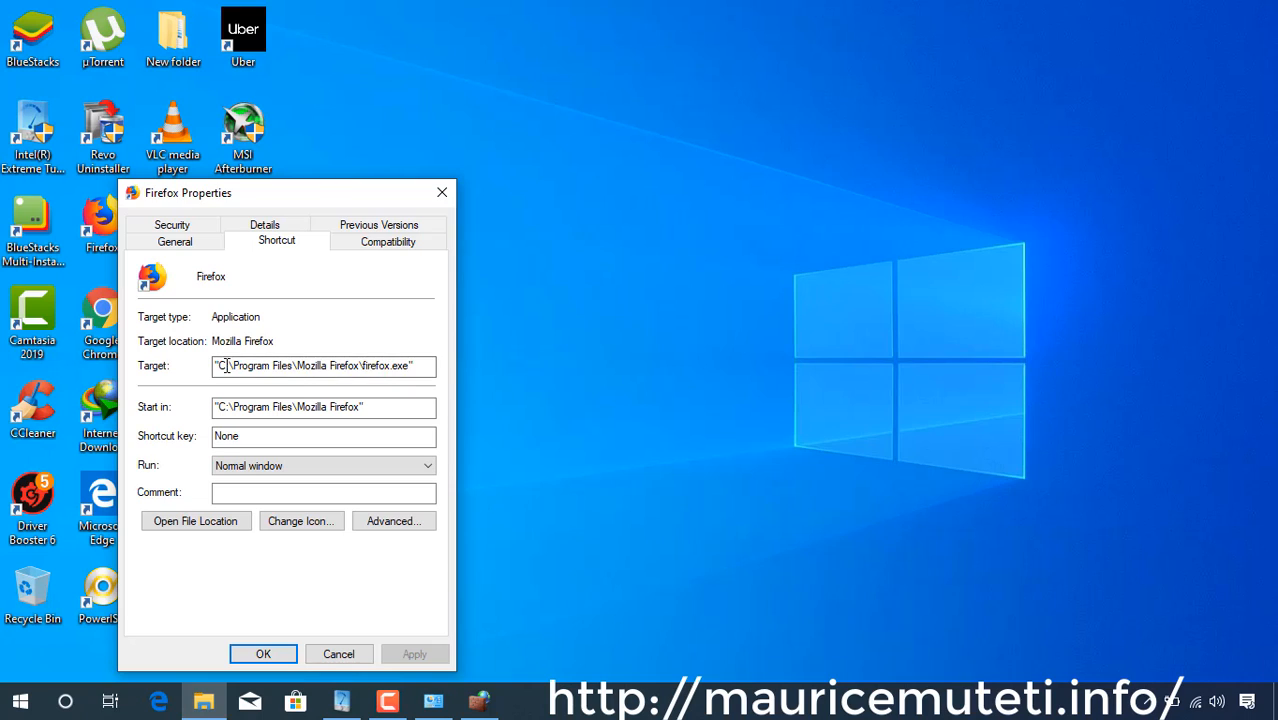
pyautogui.moveTo(214, 366); pyautogui.dragTo(409, 366)
pyautogui.rightClick(409, 366)
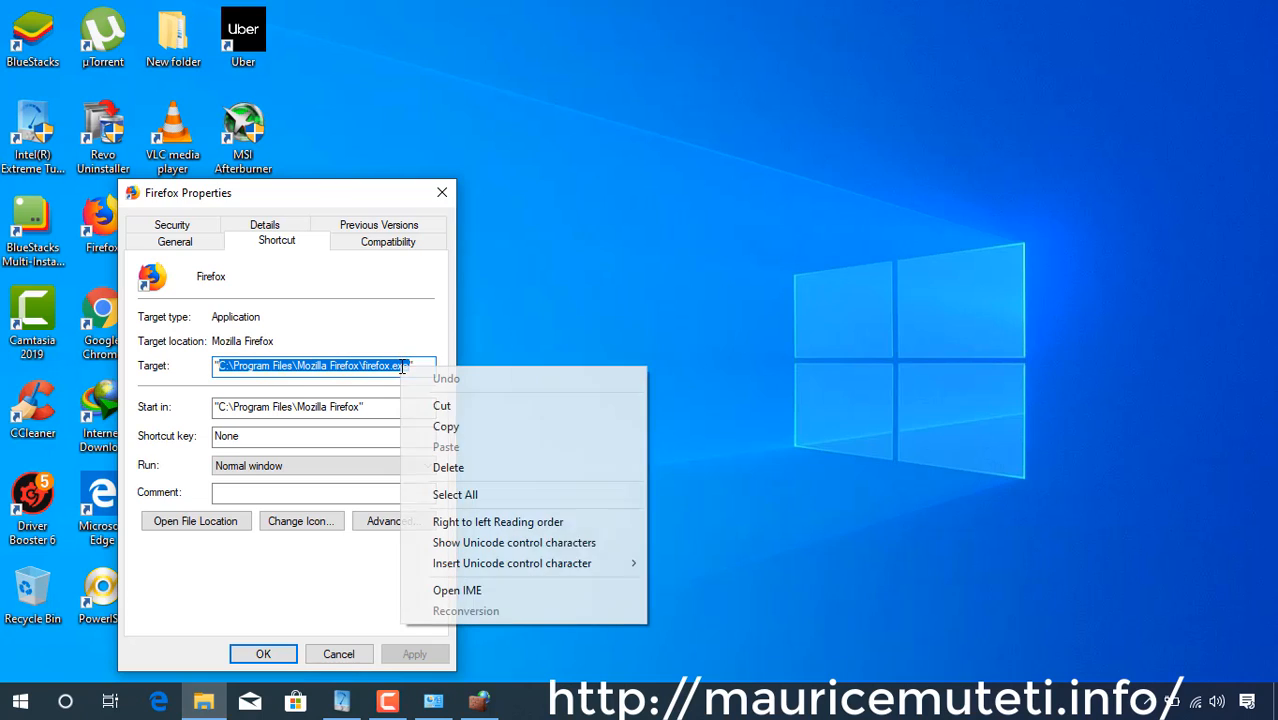
pyautogui.click(474, 425)
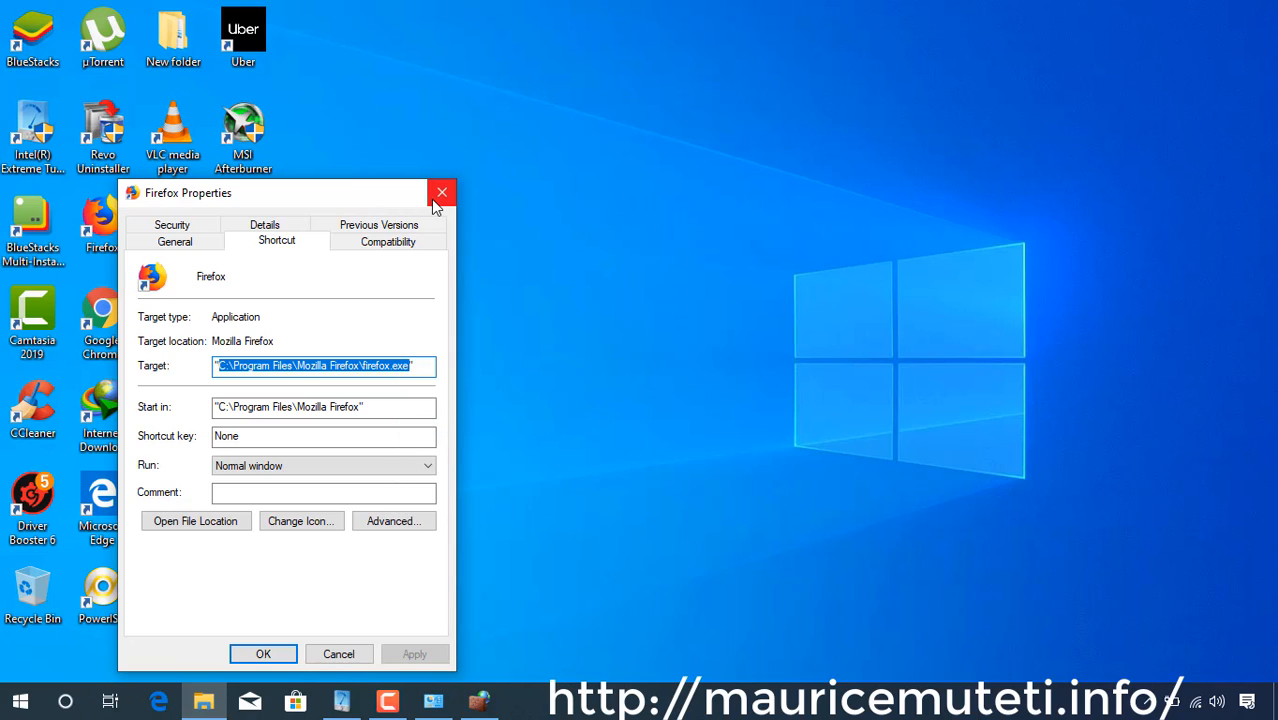
# Return to the inbound rule wizard and paste C:\Program Files\Mozilla Firefox\firefox.exe as the program path.
pyautogui.click(480, 703)
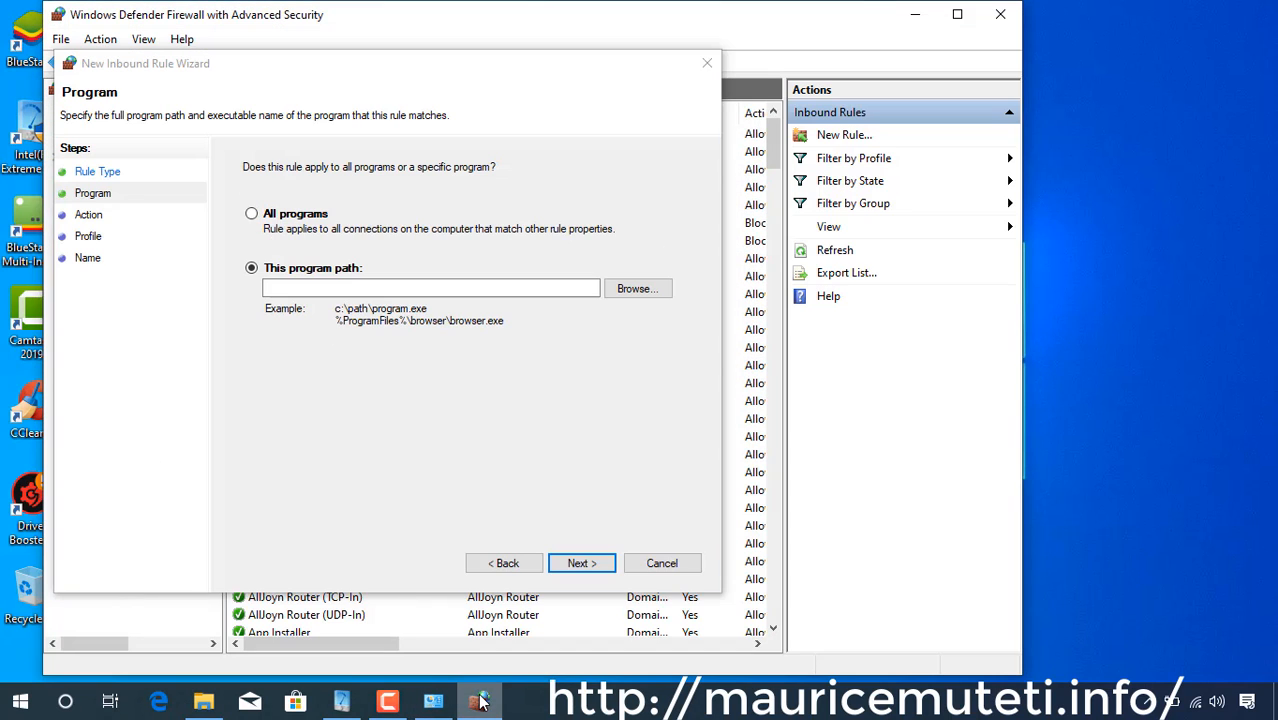
pyautogui.rightClick(387, 287)
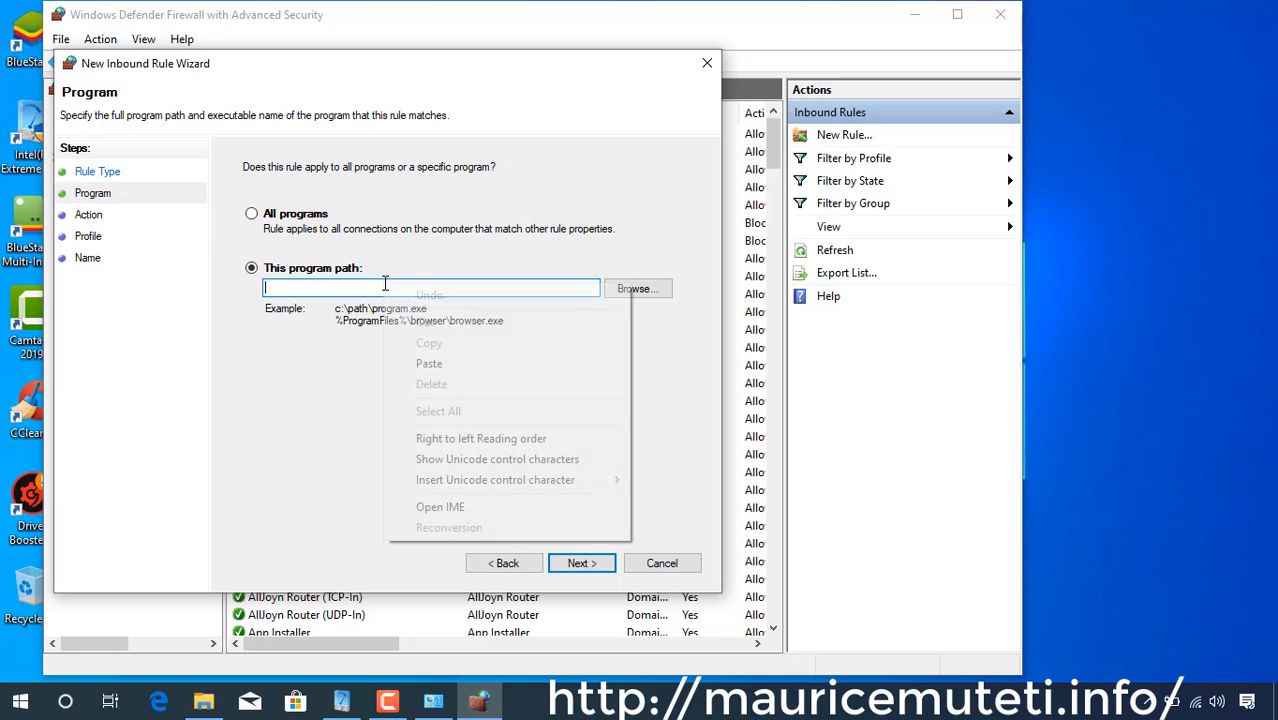
pyautogui.click(459, 363)
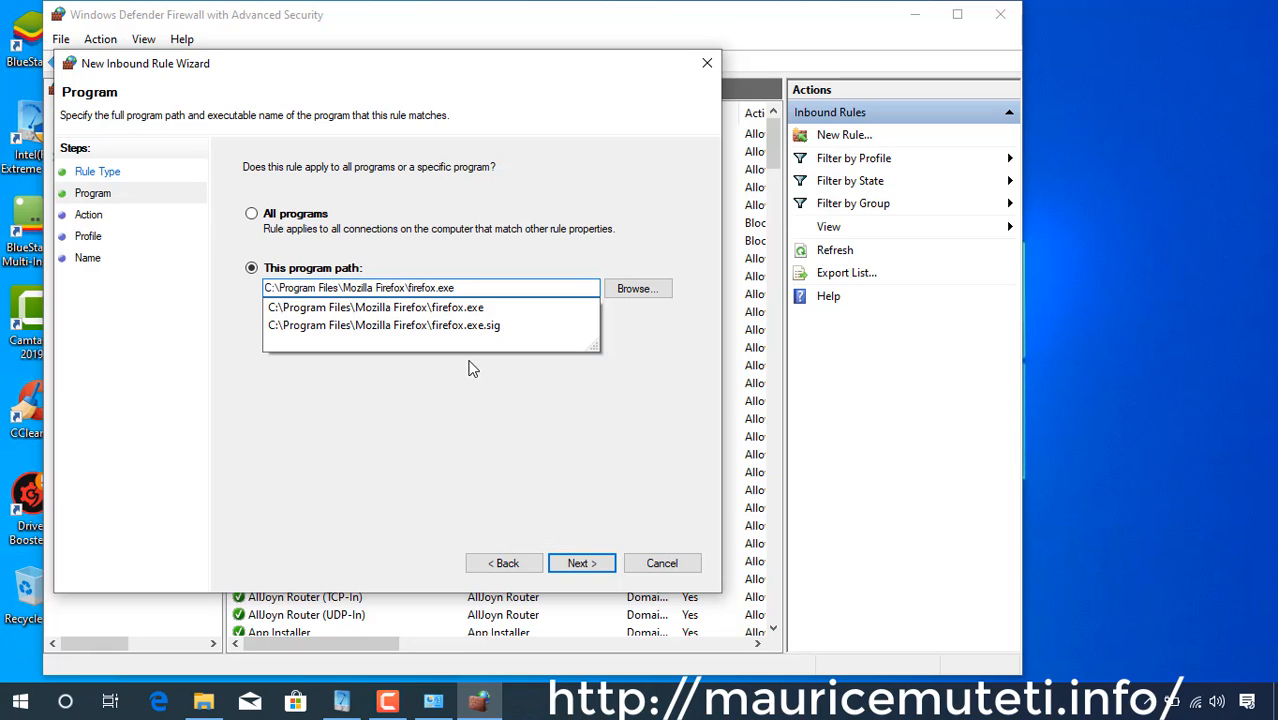
pyautogui.click(533, 397)
pyautogui.click(641, 288)
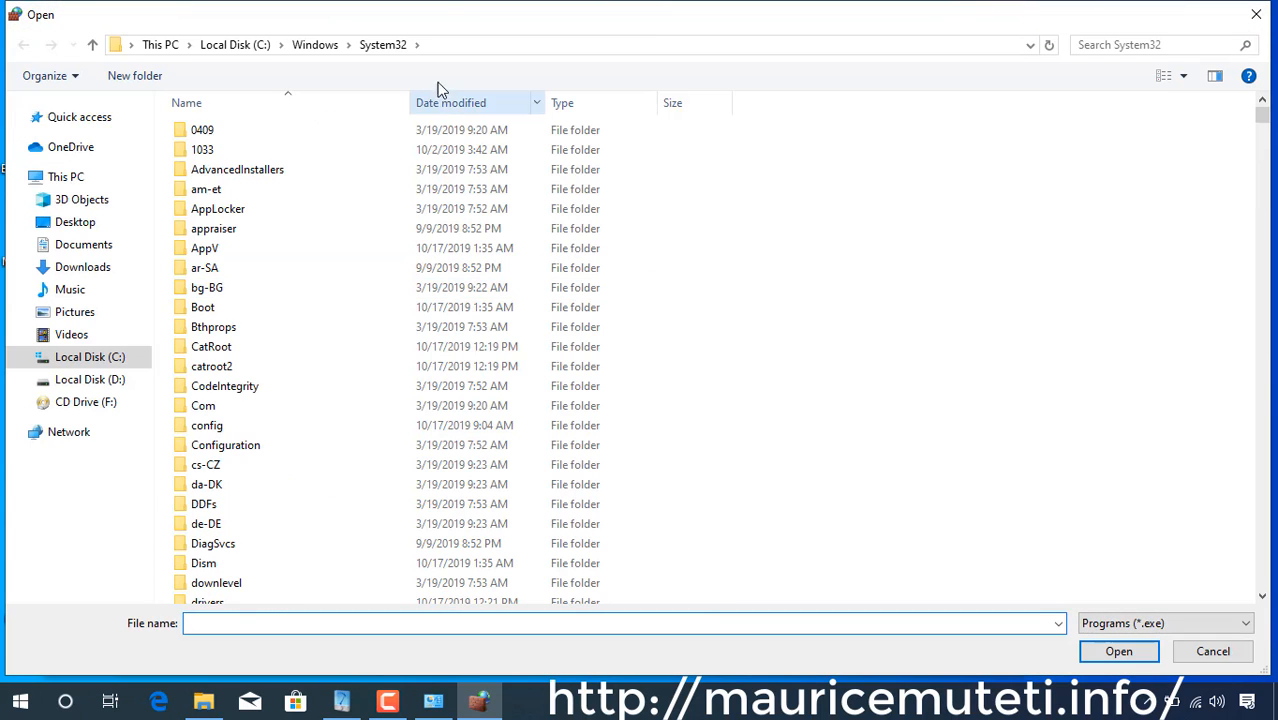
pyautogui.click(523, 46)
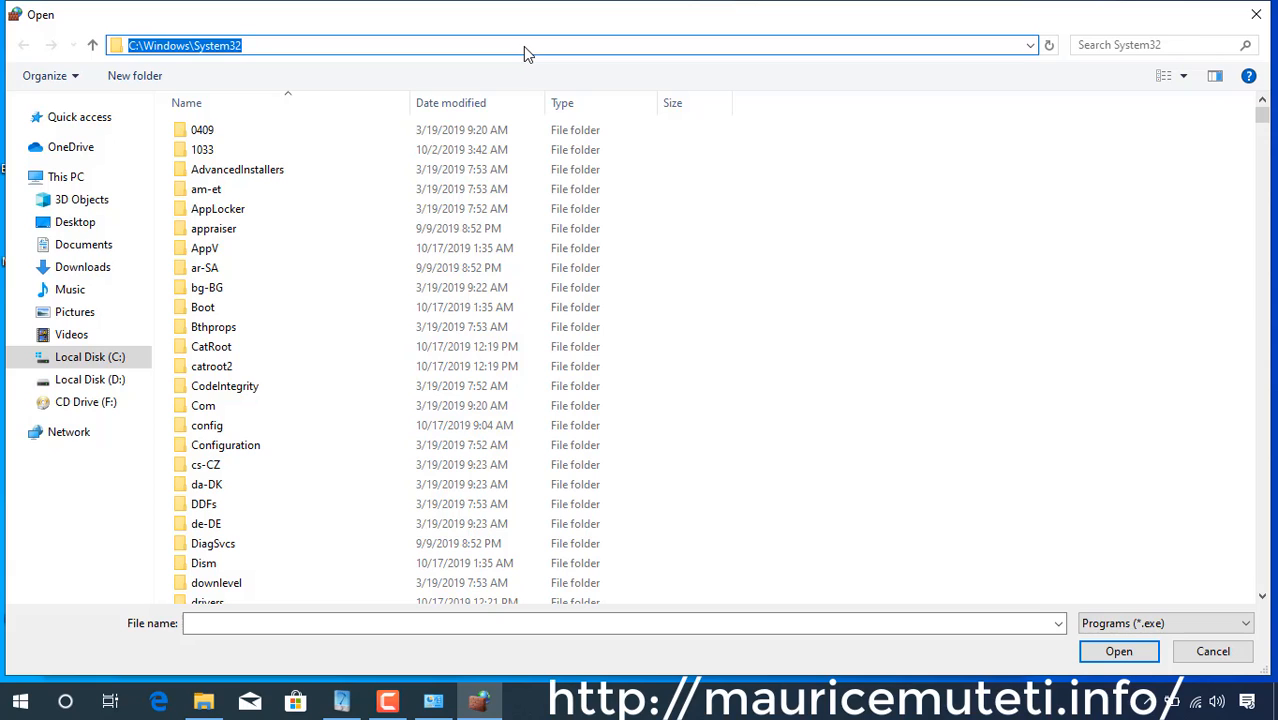
pyautogui.hotkey('ctrl', 'v')
pyautogui.press('BackSpace')
pyautogui.press('BackSpace')
pyautogui.press('BackSpace')
pyautogui.press('BackSpace')
pyautogui.press('BackSpace')
pyautogui.press('BackSpace')
pyautogui.press('BackSpace')
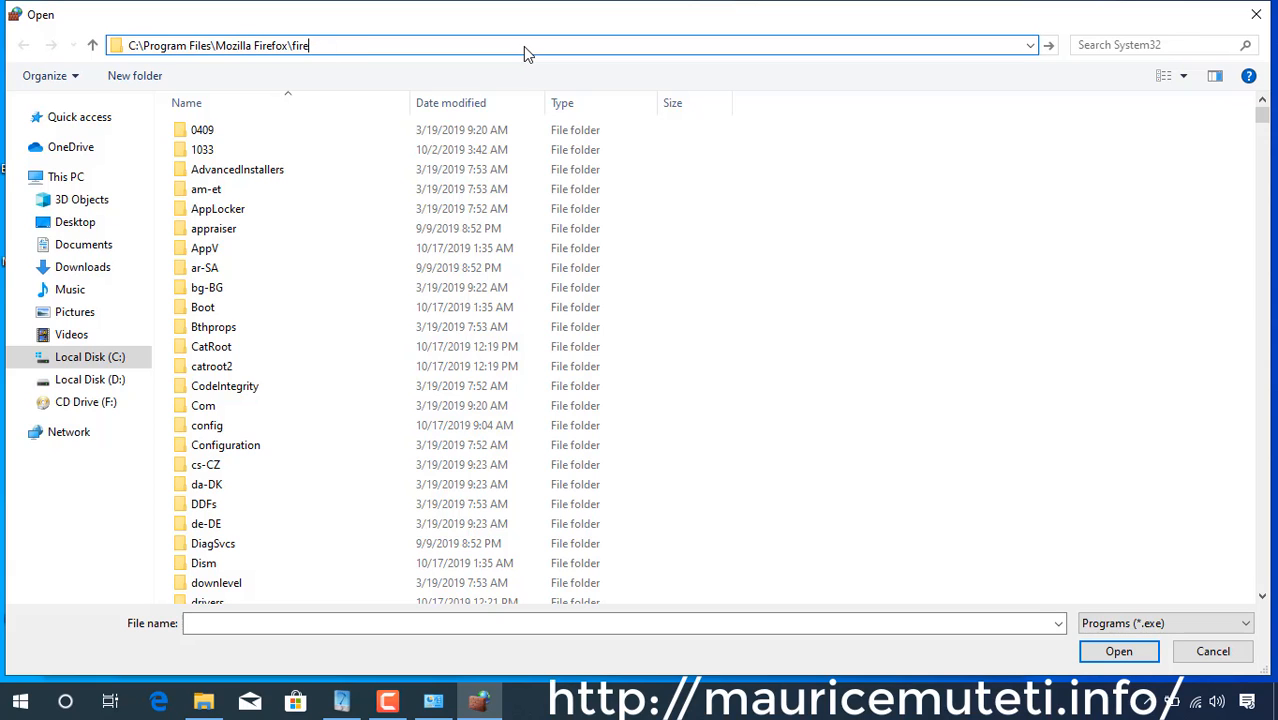
pyautogui.press('BackSpace')
pyautogui.press('BackSpace')
pyautogui.press('BackSpace')
pyautogui.press('BackSpace')
pyautogui.hotkey('ctrl', 'a')
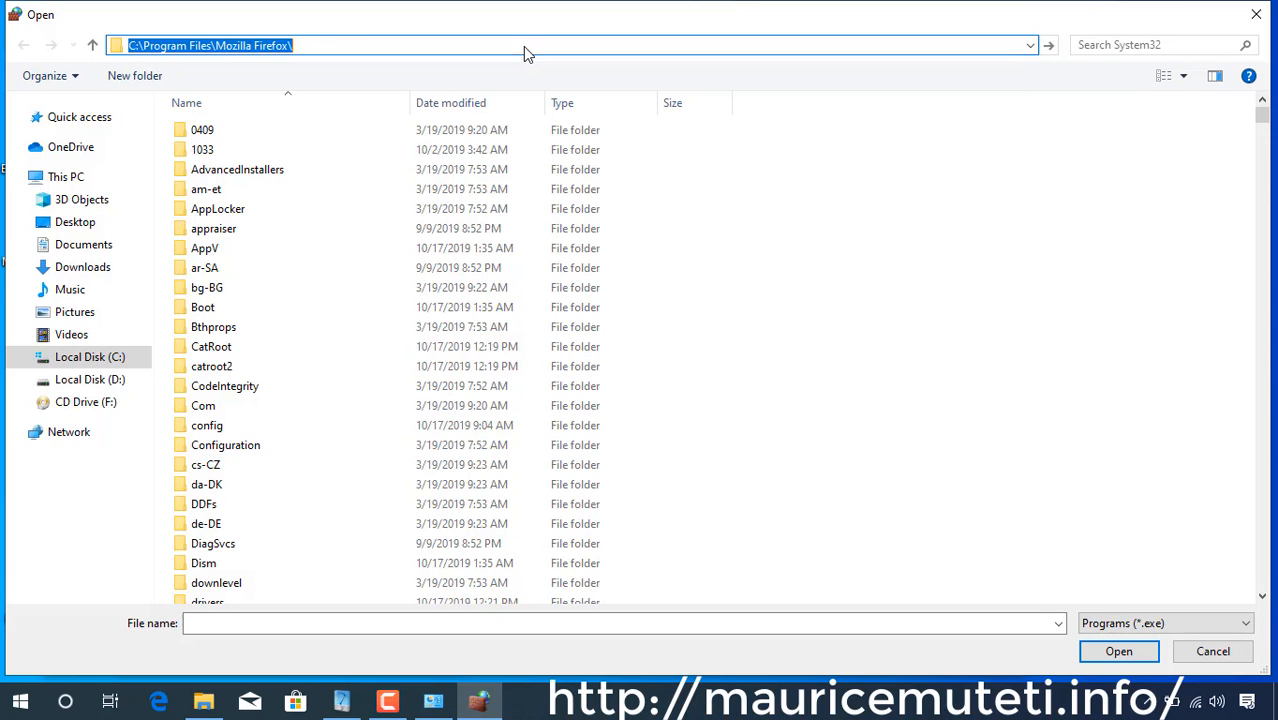
pyautogui.press('Return')
pyautogui.click(285, 254)
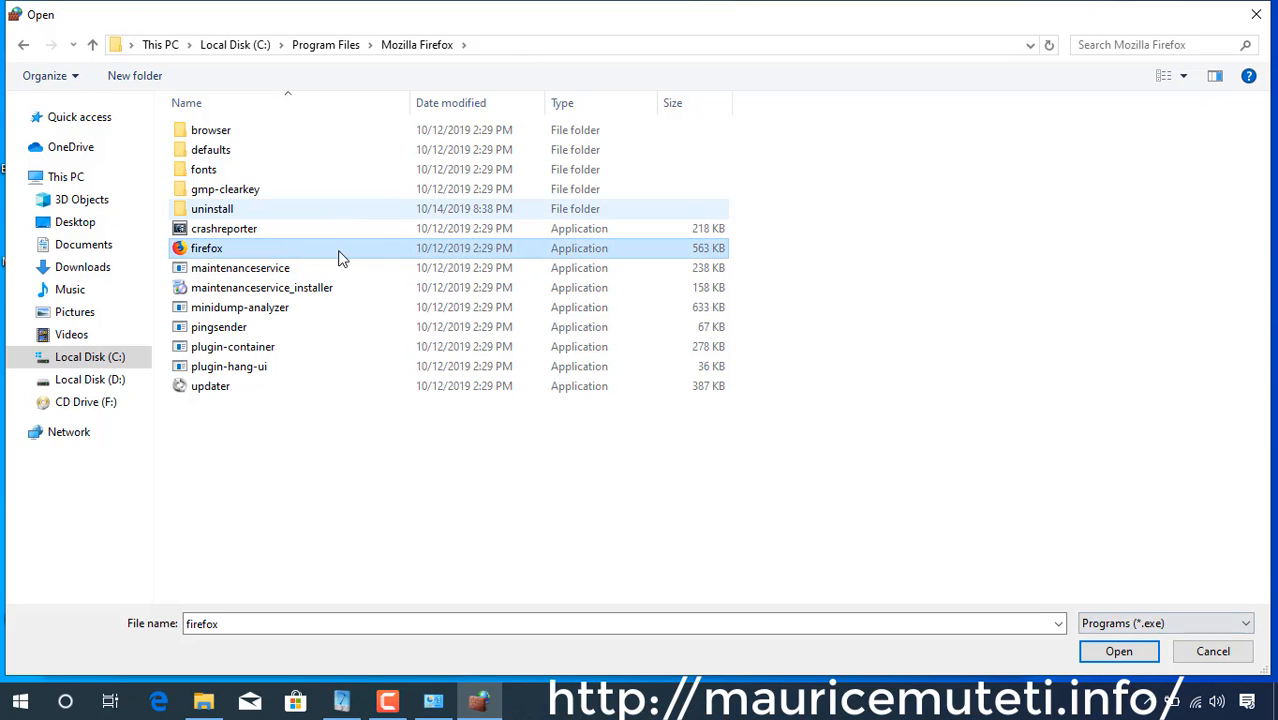
pyautogui.click(1213, 652)
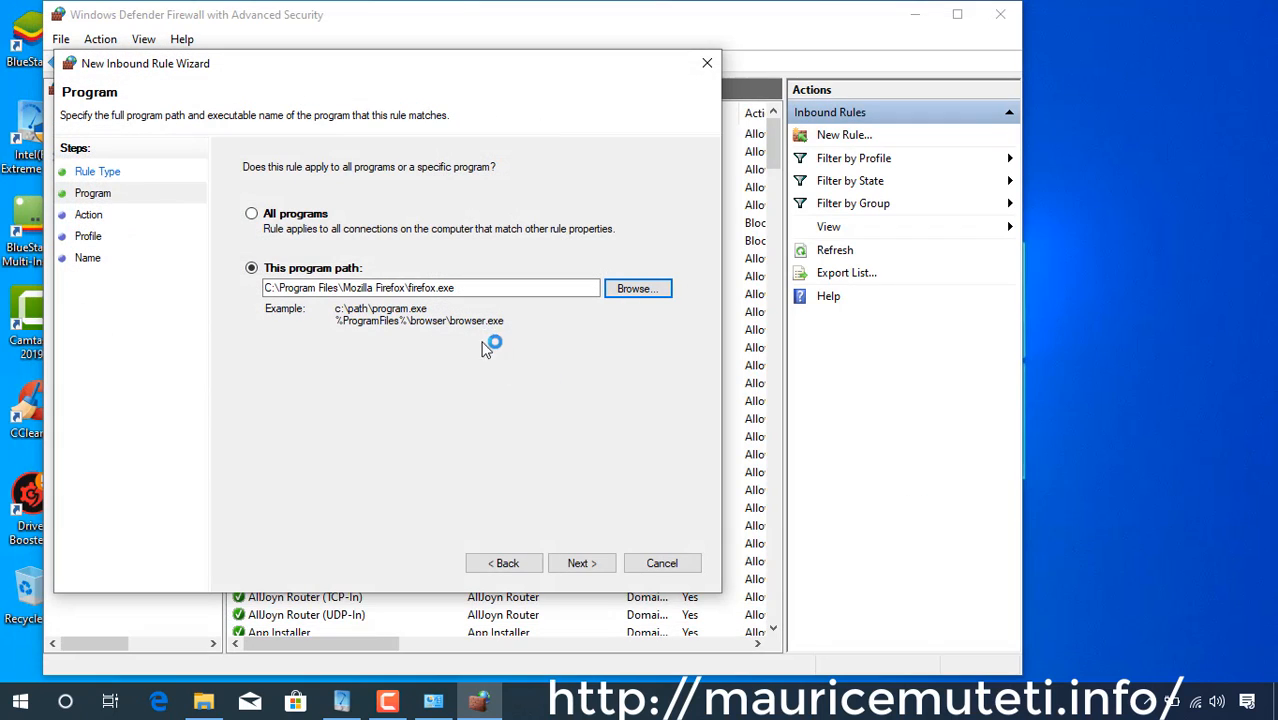
# Set the inbound rule's action to block the connection and keep the Domain, Private and Public profiles selected.
pyautogui.click(580, 563)
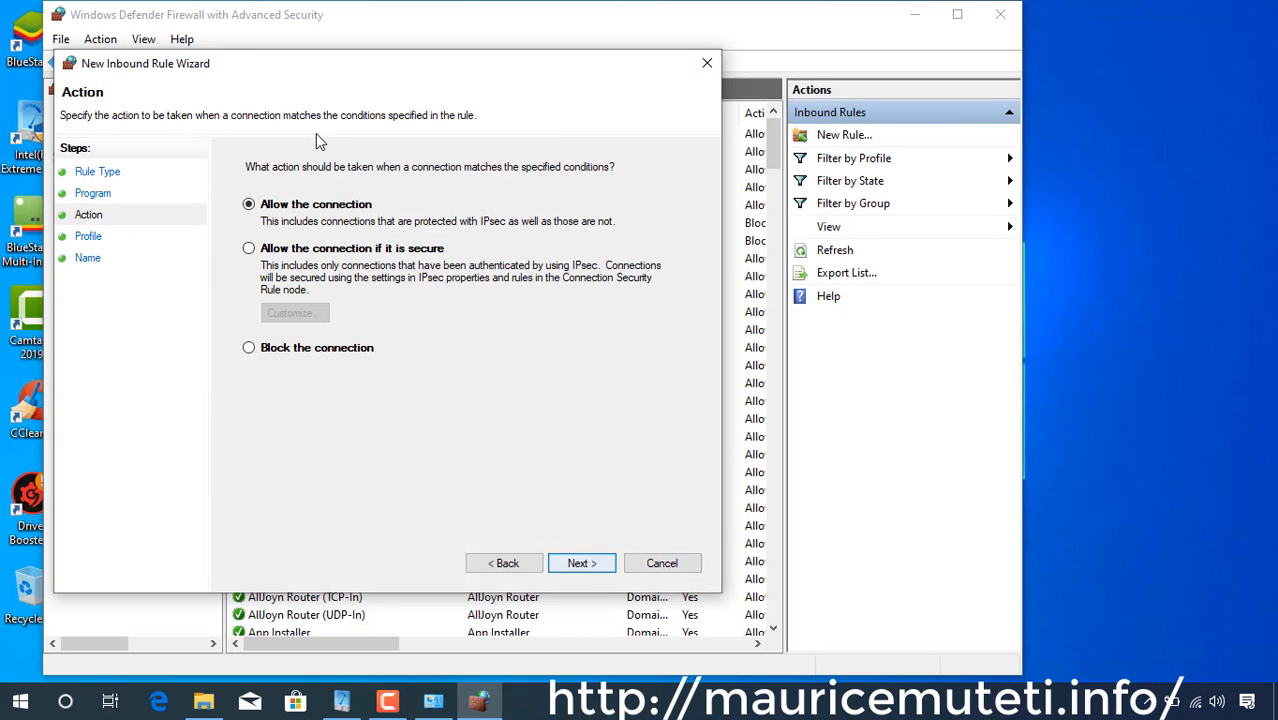
pyautogui.click(306, 350)
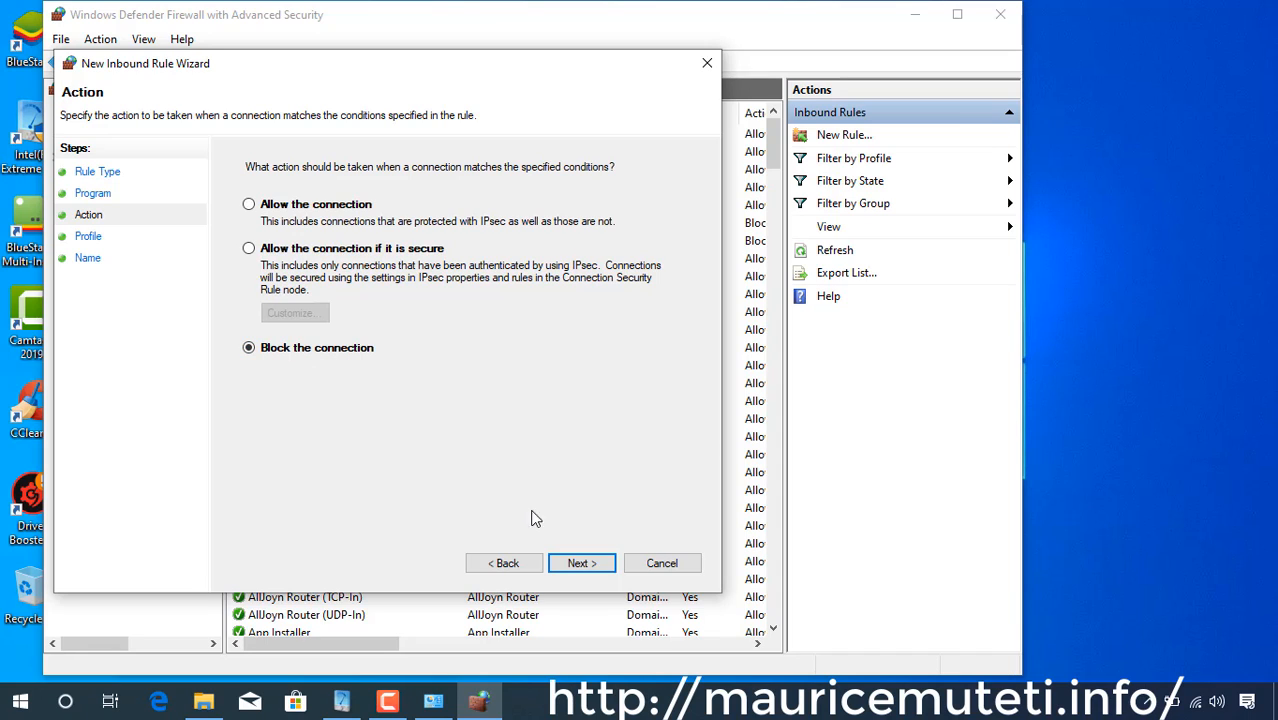
pyautogui.click(592, 566)
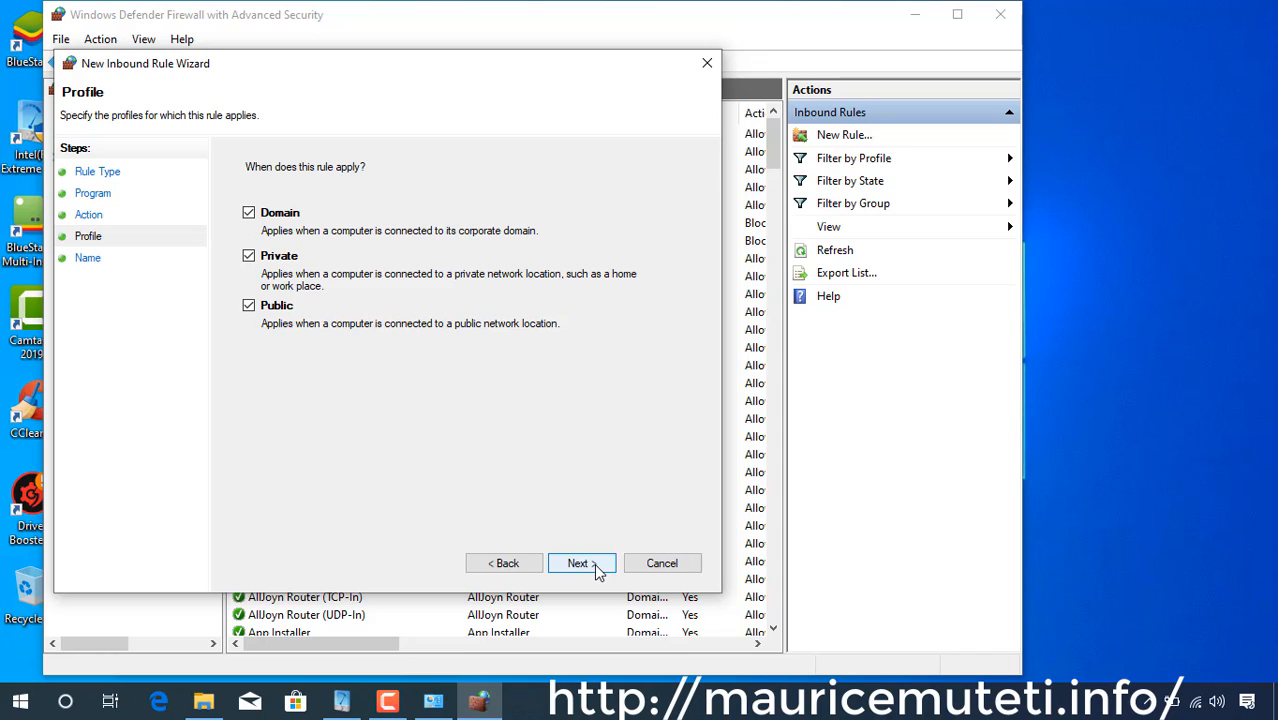
pyautogui.click(581, 563)
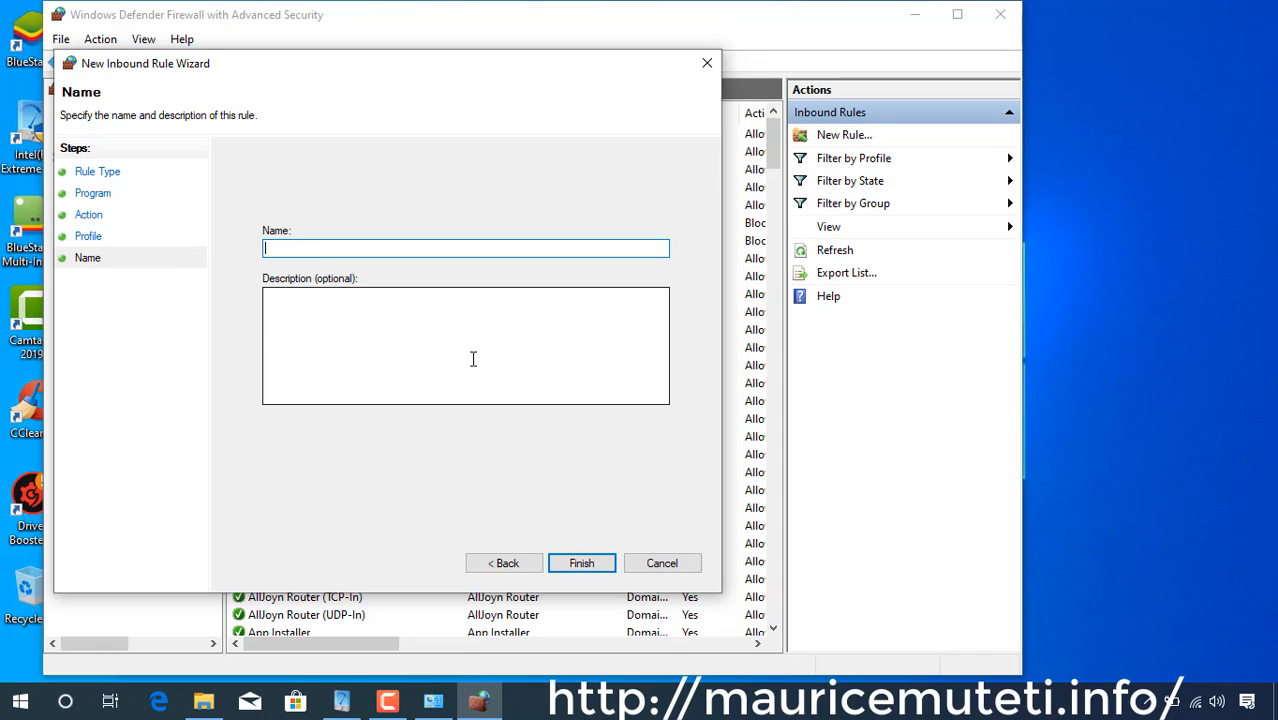
# Name the rule FIREFOX INTERNET BLOCK INBOUND, finish creating it, and select it in the inbound rules list.
pyautogui.write('FIREFOX INTERNET BLO')
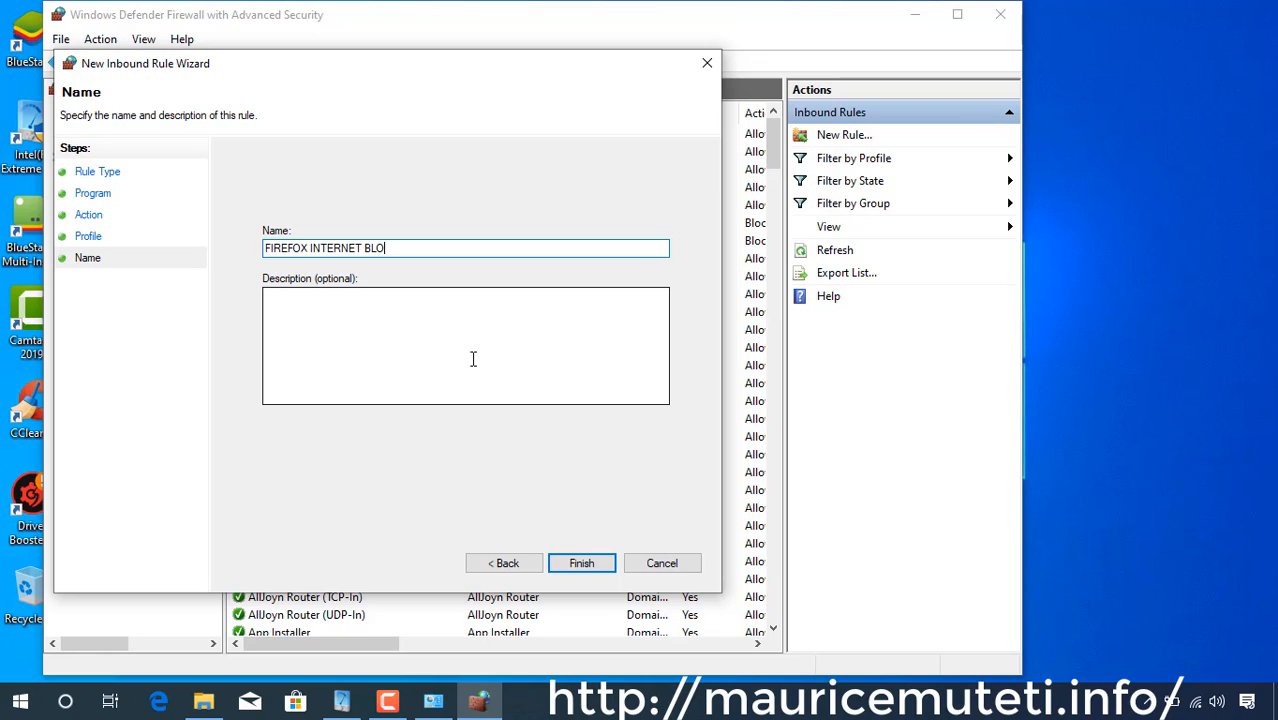
pyautogui.write('CK')
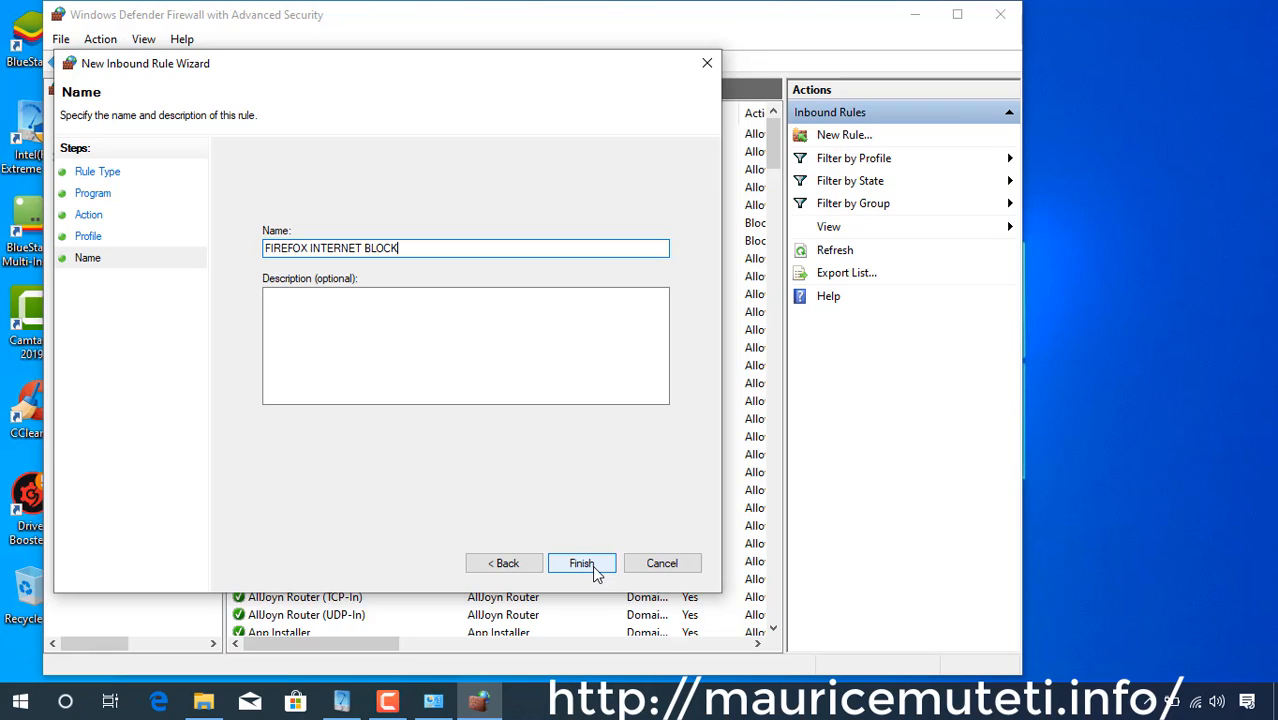
pyautogui.write('INBOUNT')
pyautogui.press('BackSpace')
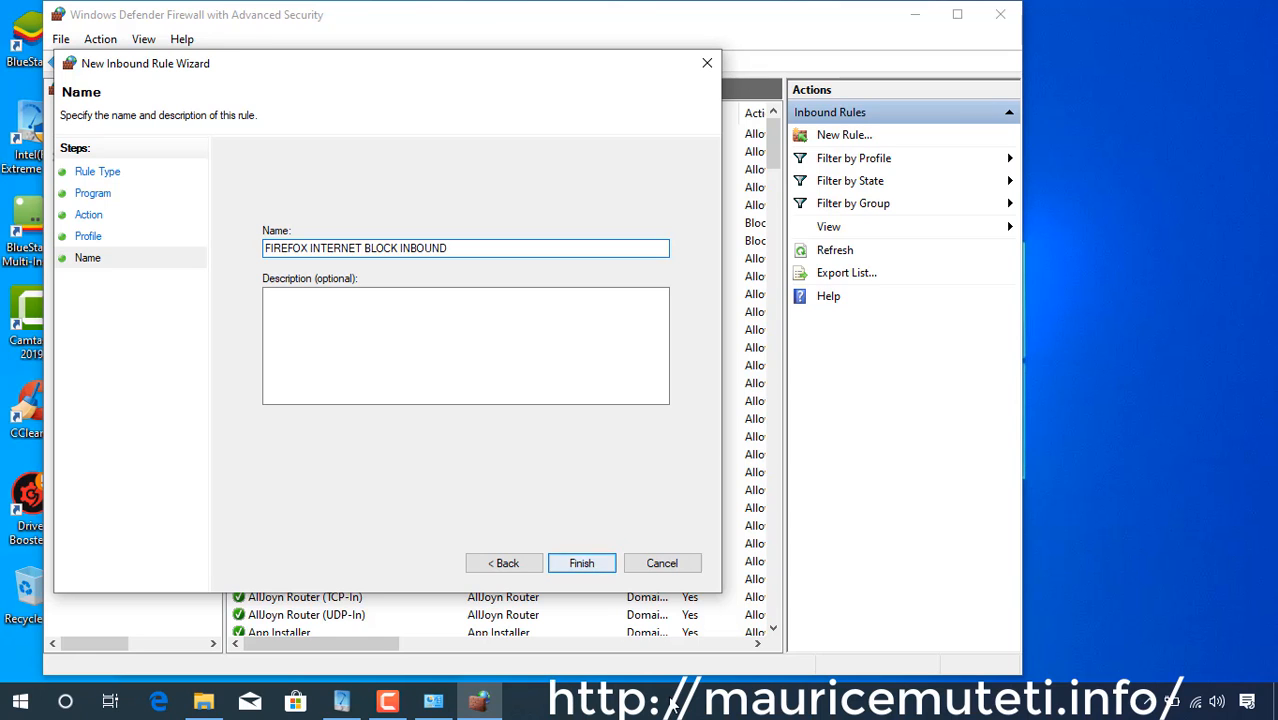
pyautogui.click(580, 565)
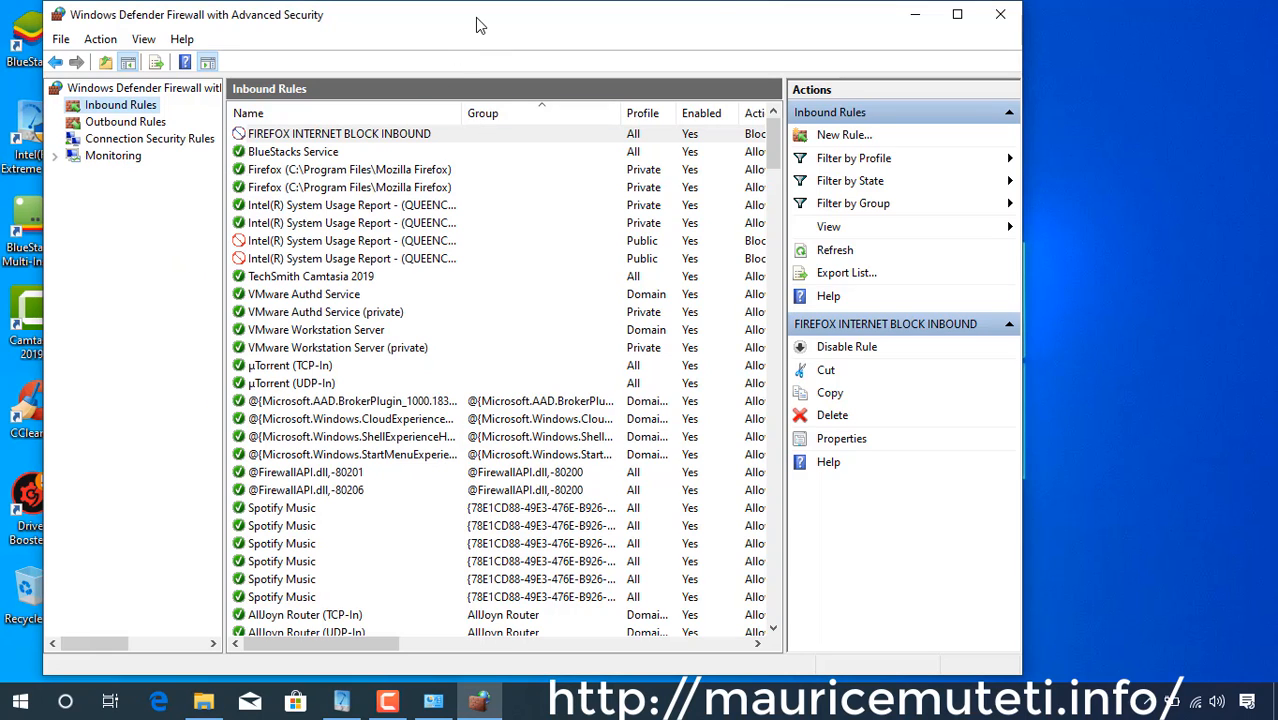
pyautogui.click(345, 135)
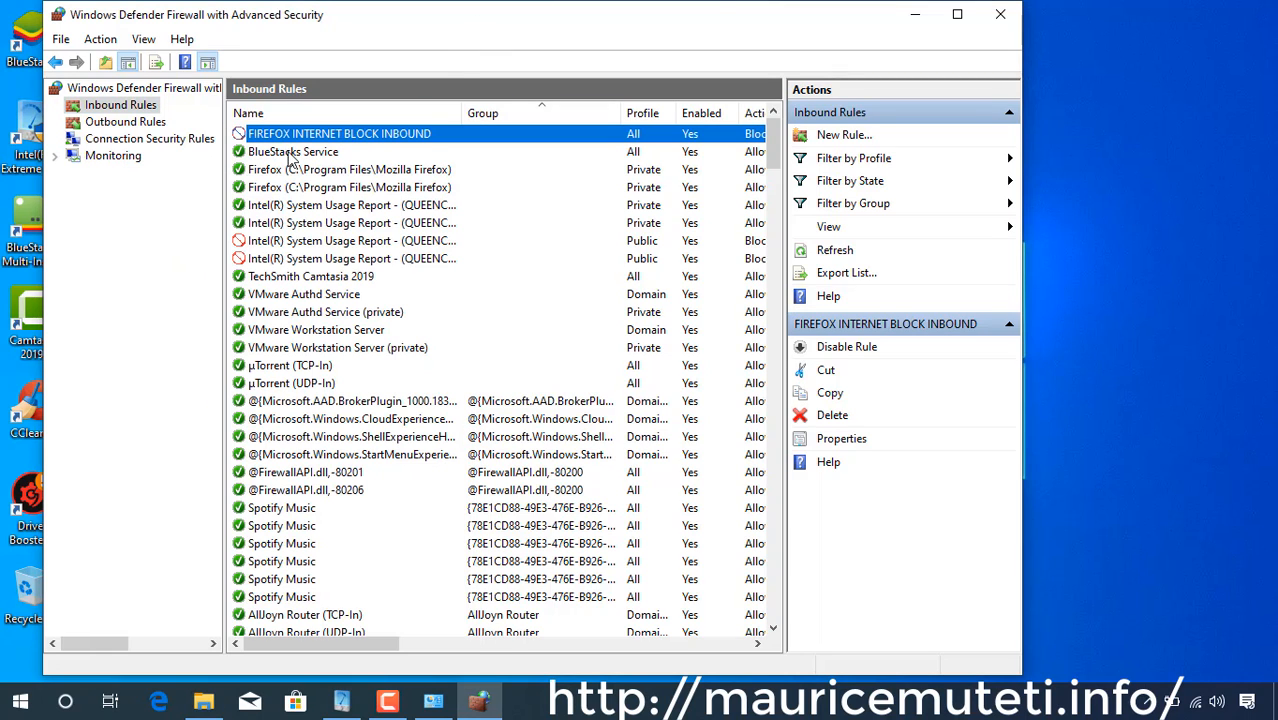
# Start a new outbound rule of type Program and paste C:\Program Files\Mozilla Firefox\firefox.exe as the program path.
pyautogui.click(122, 122)
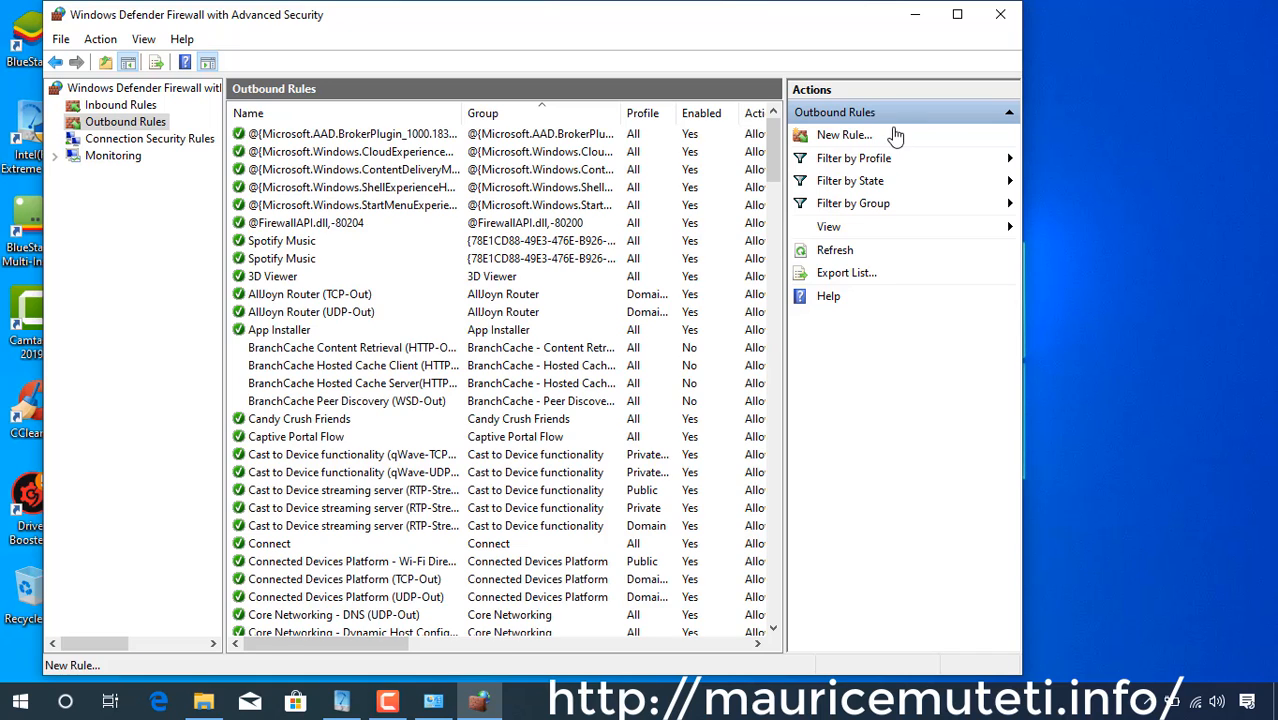
pyautogui.click(850, 136)
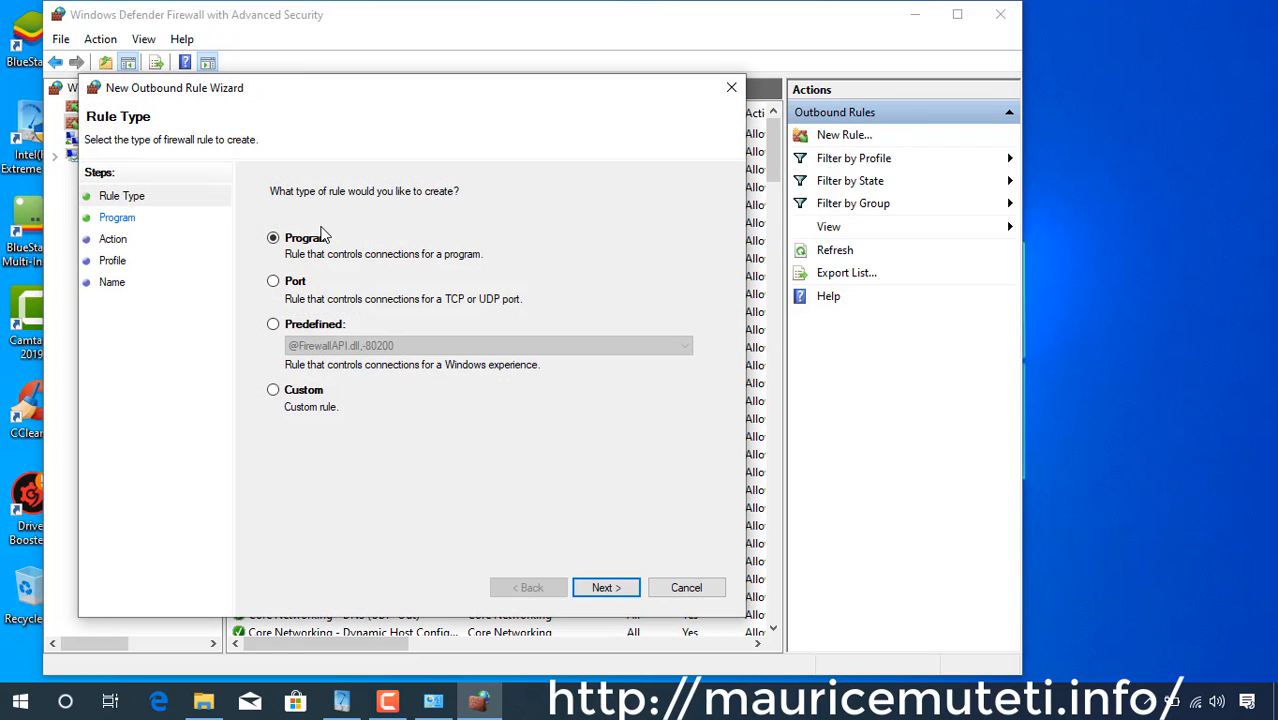
pyautogui.click(606, 588)
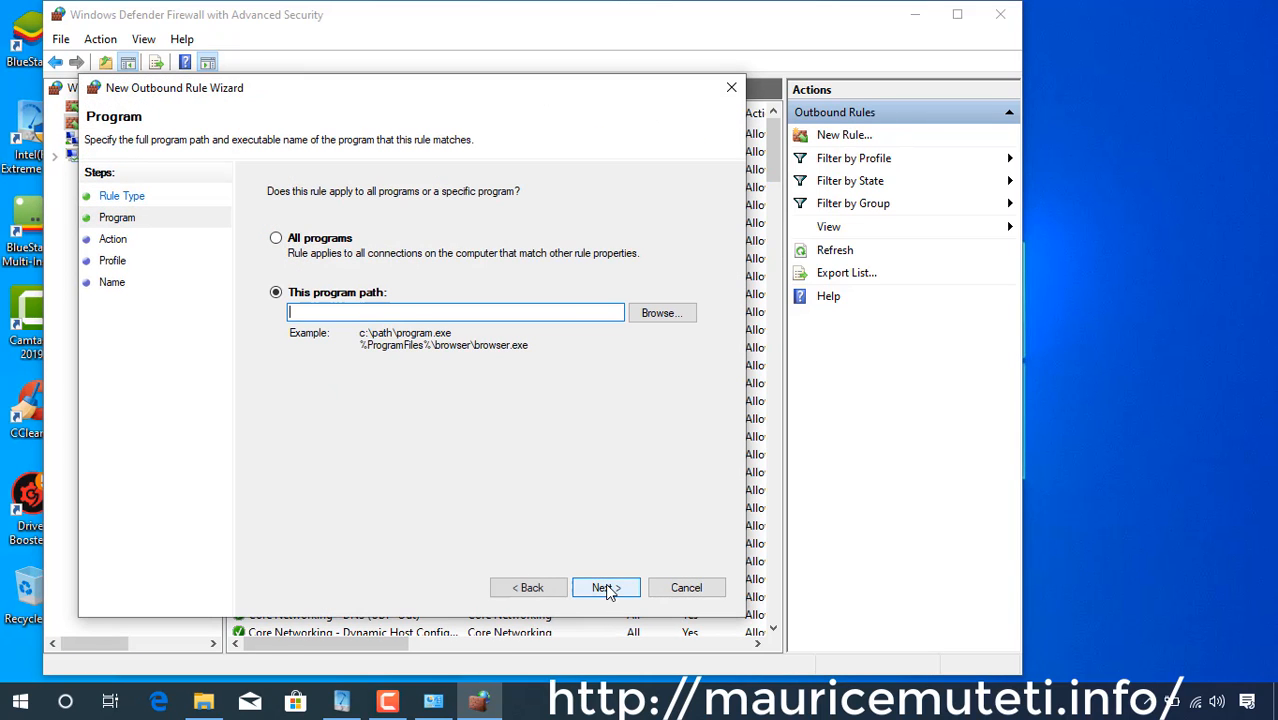
pyautogui.rightClick(358, 313)
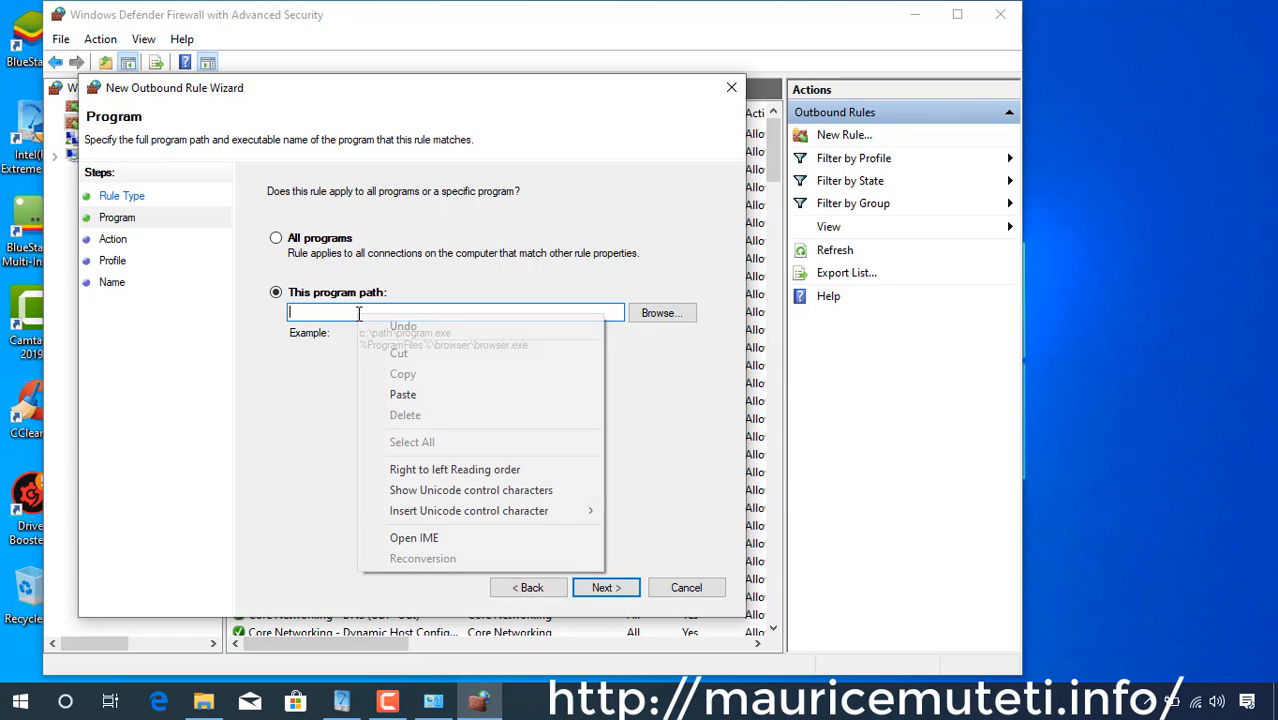
pyautogui.click(403, 394)
pyautogui.click(566, 438)
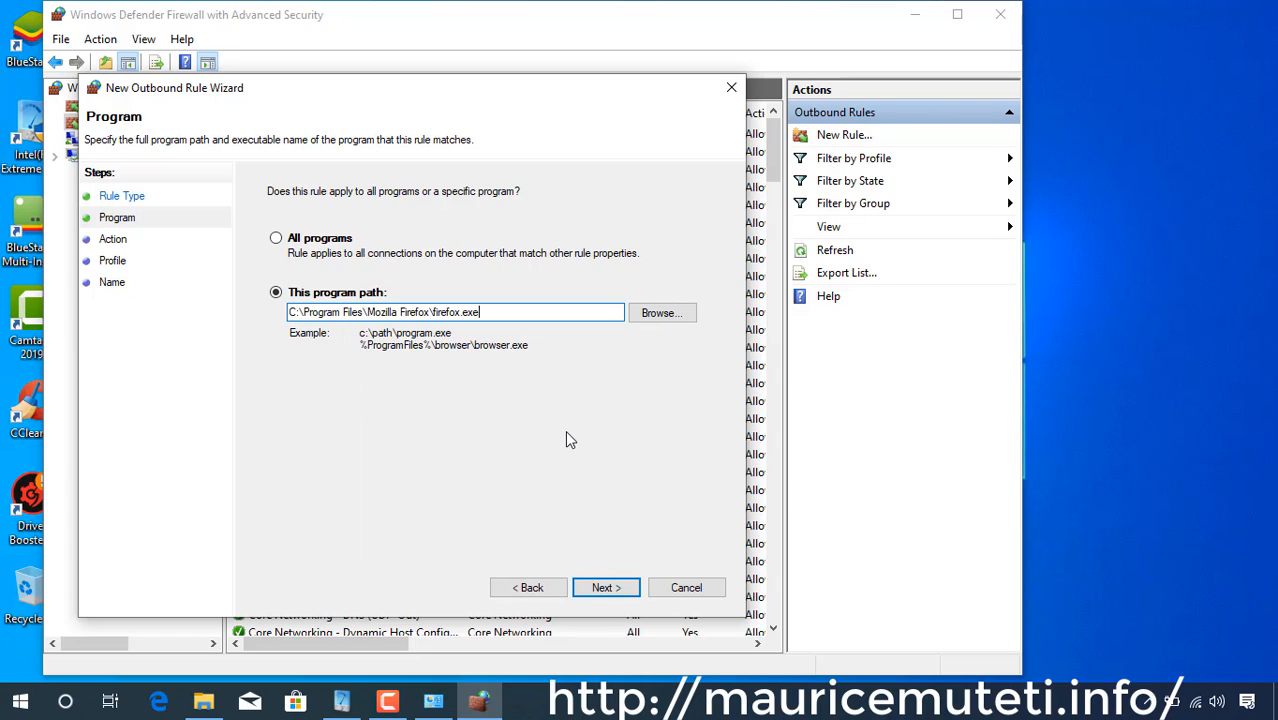
# Keep the outbound rule's action as block the connection, applied to the Domain, Private and Public profiles.
pyautogui.click(624, 588)
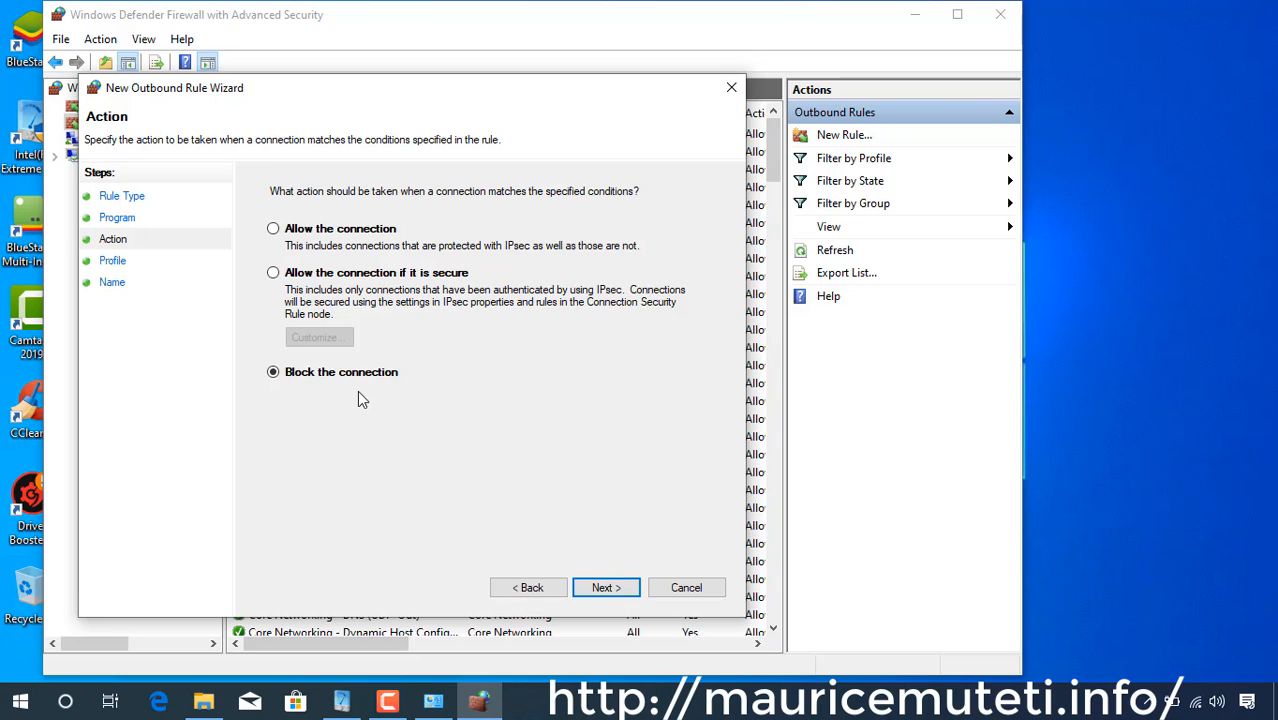
pyautogui.click(610, 588)
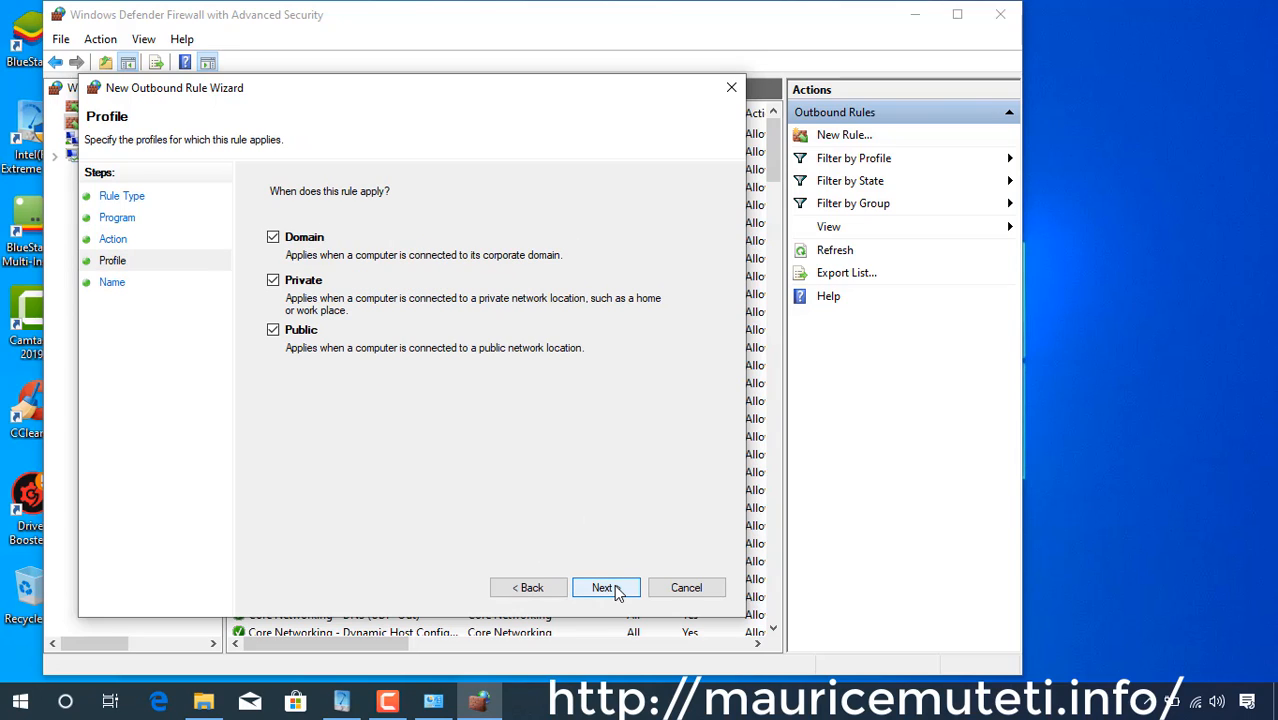
pyautogui.click(606, 588)
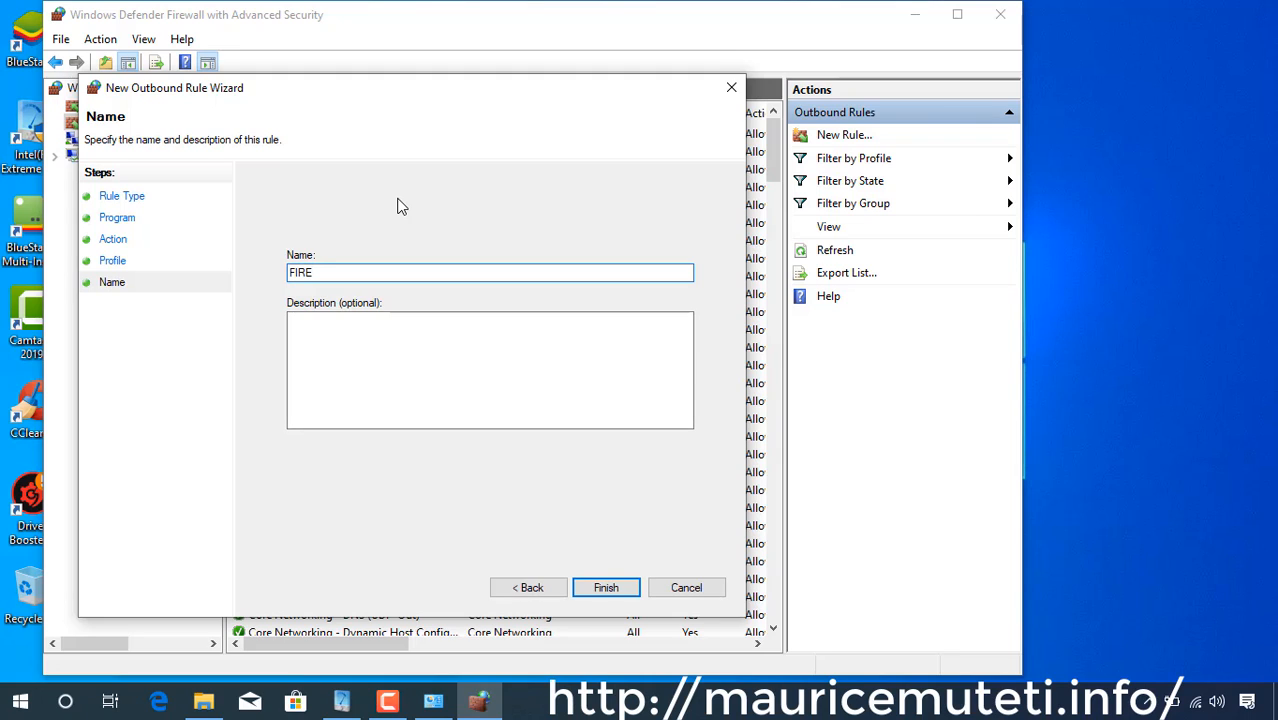
# Name the rule FIREFOX INTERNET BLOCK OUTBOUND, finish creating it, and check the inbound and outbound lists for the Firefox block rules.
pyautogui.write('FIREFOX')
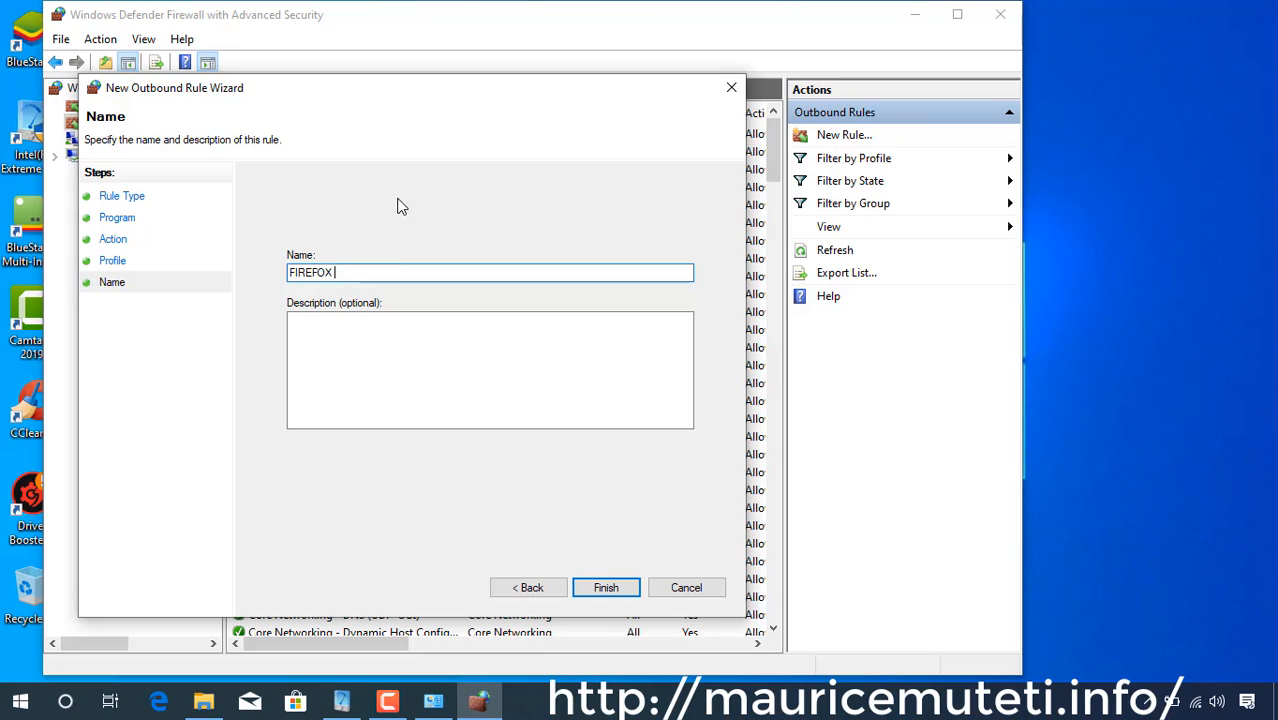
pyautogui.write('INTERNET BLOCK')
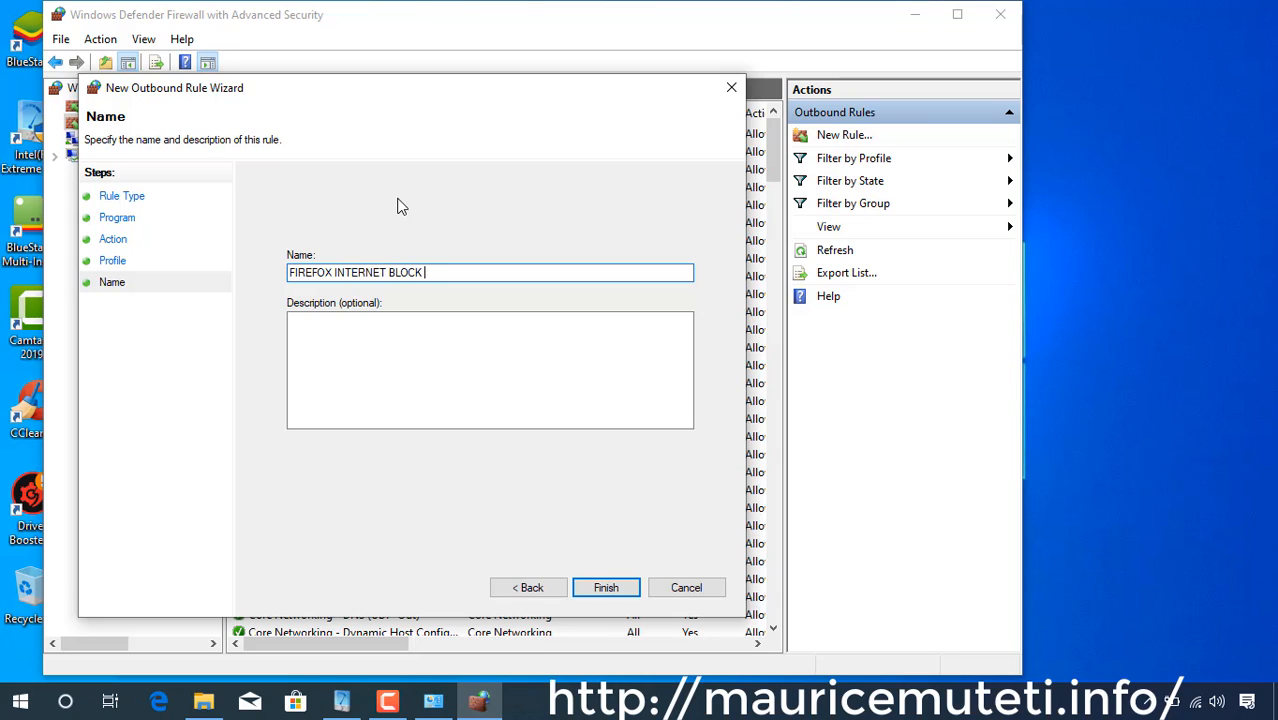
pyautogui.write('OUTBOUND')
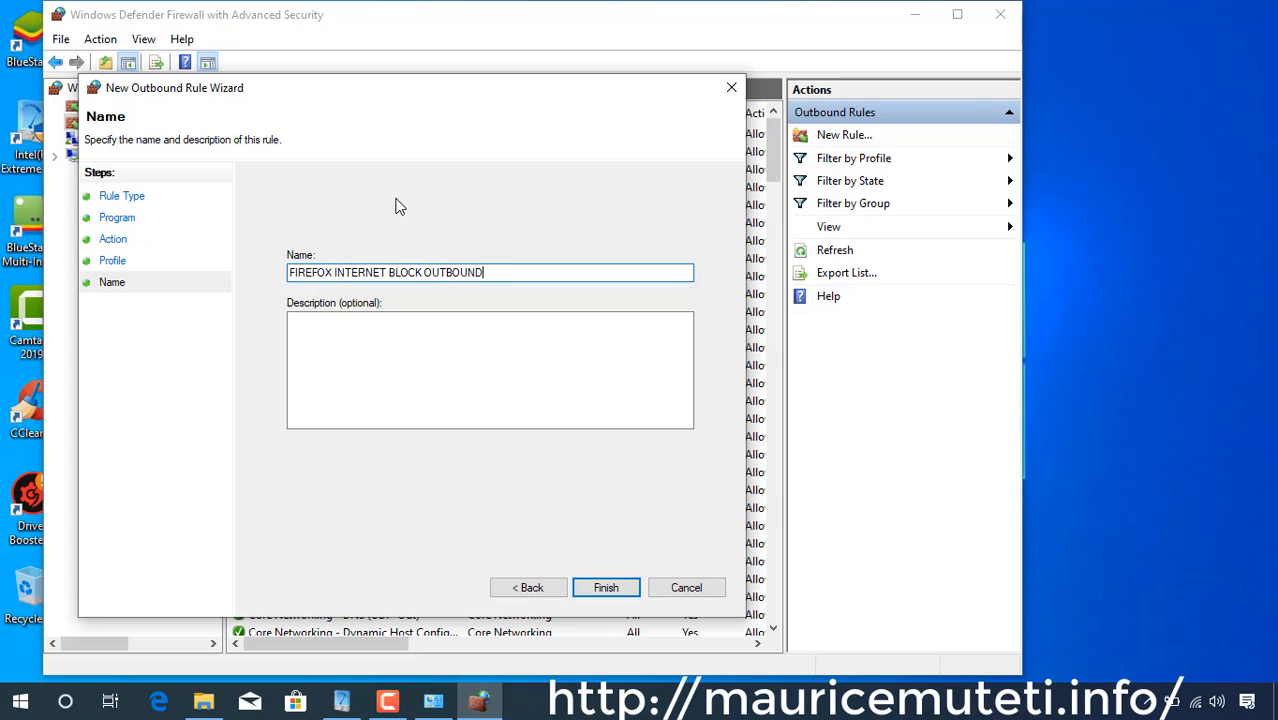
pyautogui.click(606, 587)
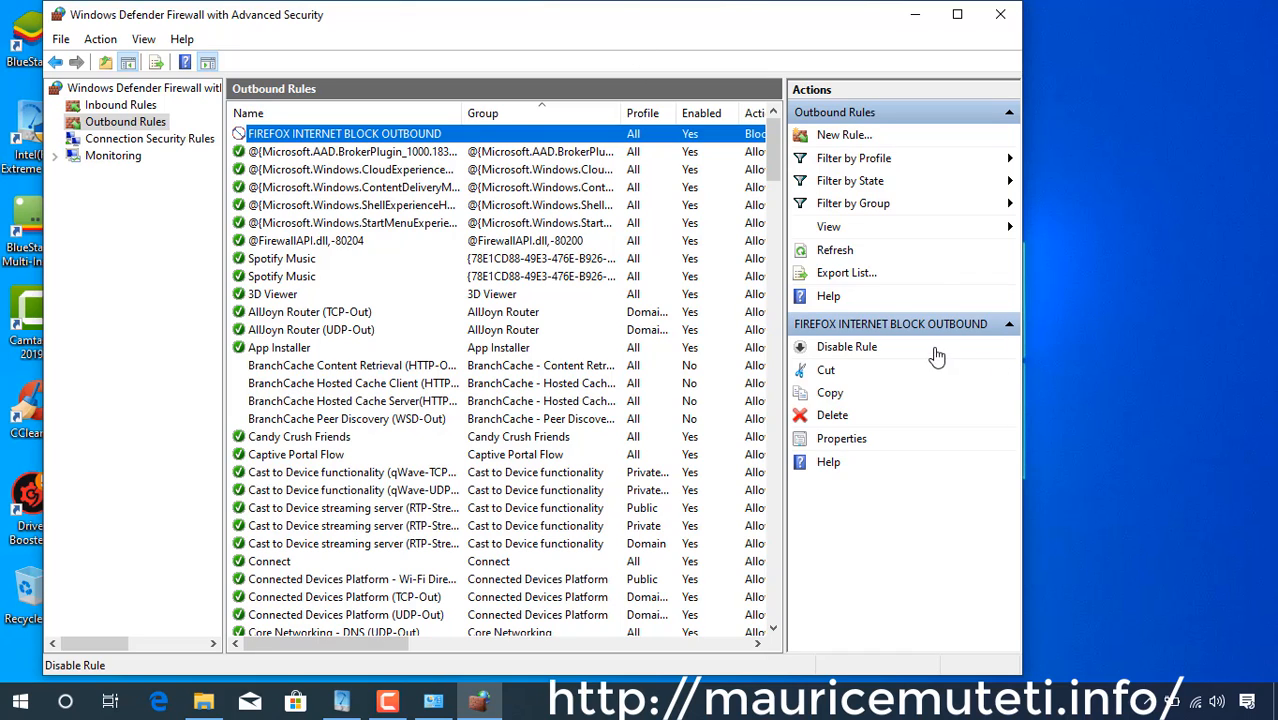
pyautogui.click(120, 106)
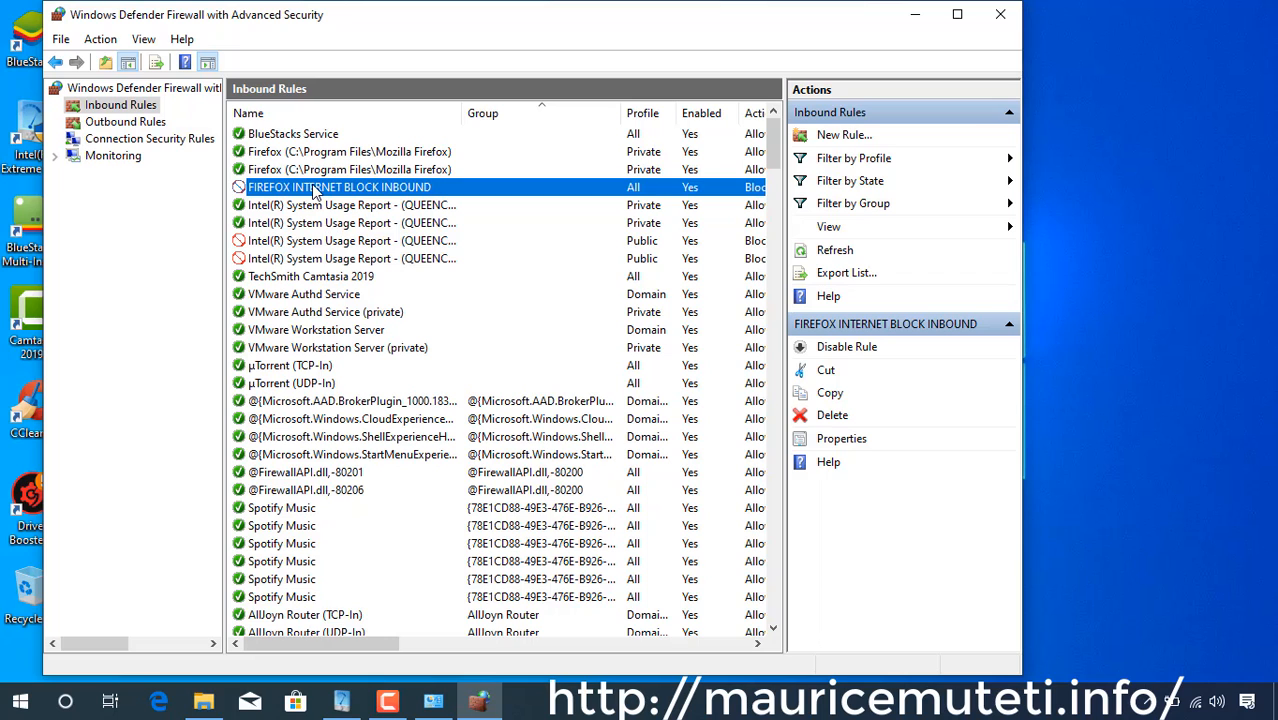
pyautogui.click(153, 125)
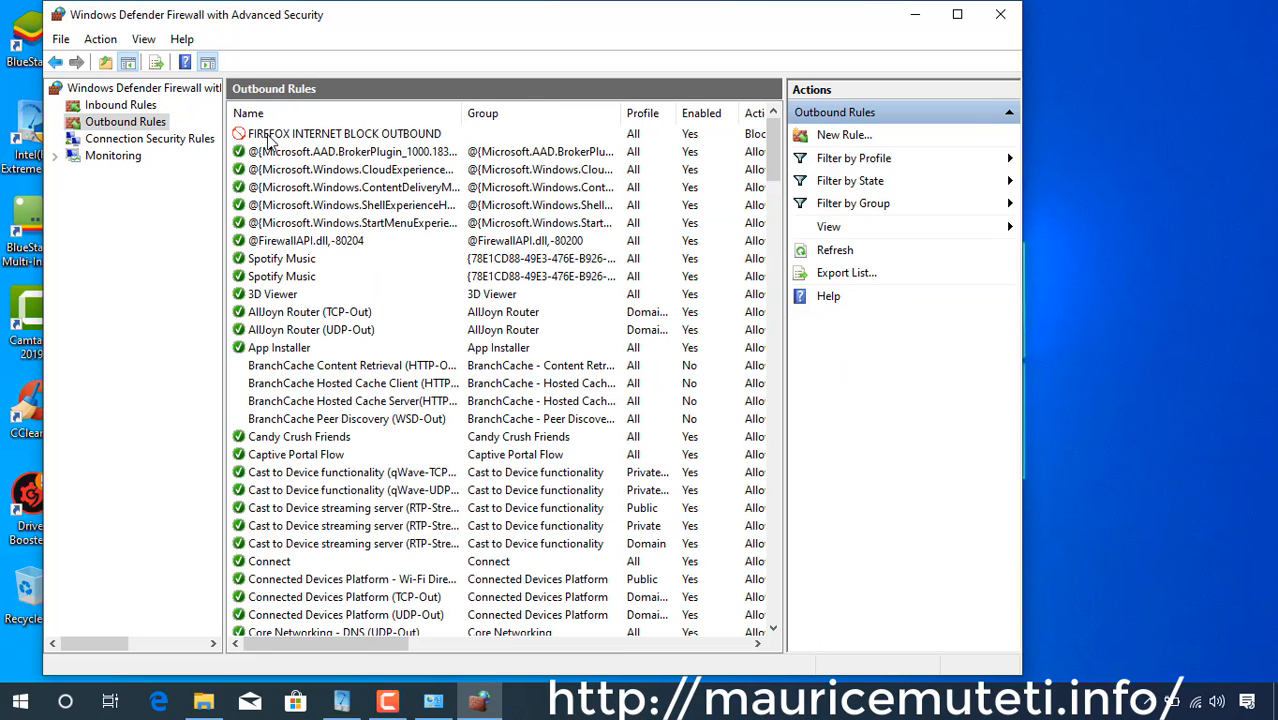
# Minimize the firewall window, launch Firefox from the desktop, and load google.com to test its internet access.
pyautogui.click(913, 14)
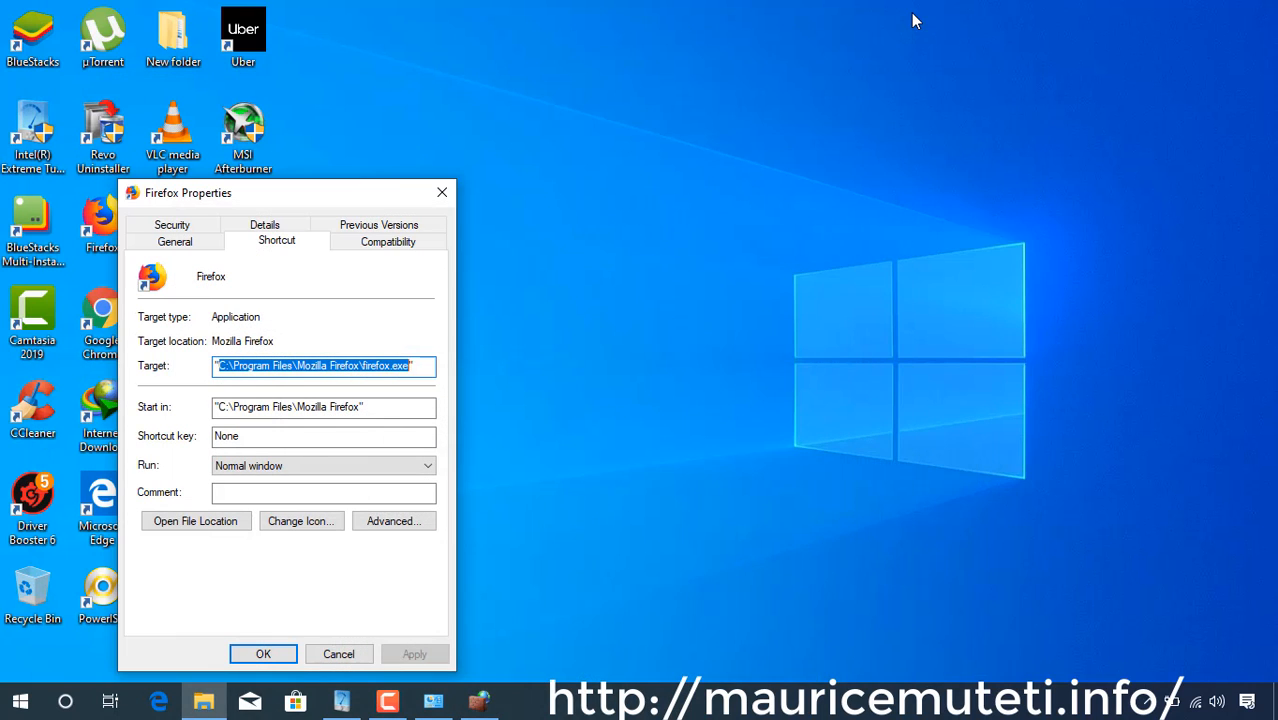
pyautogui.moveTo(405, 199); pyautogui.dragTo(928, 158)
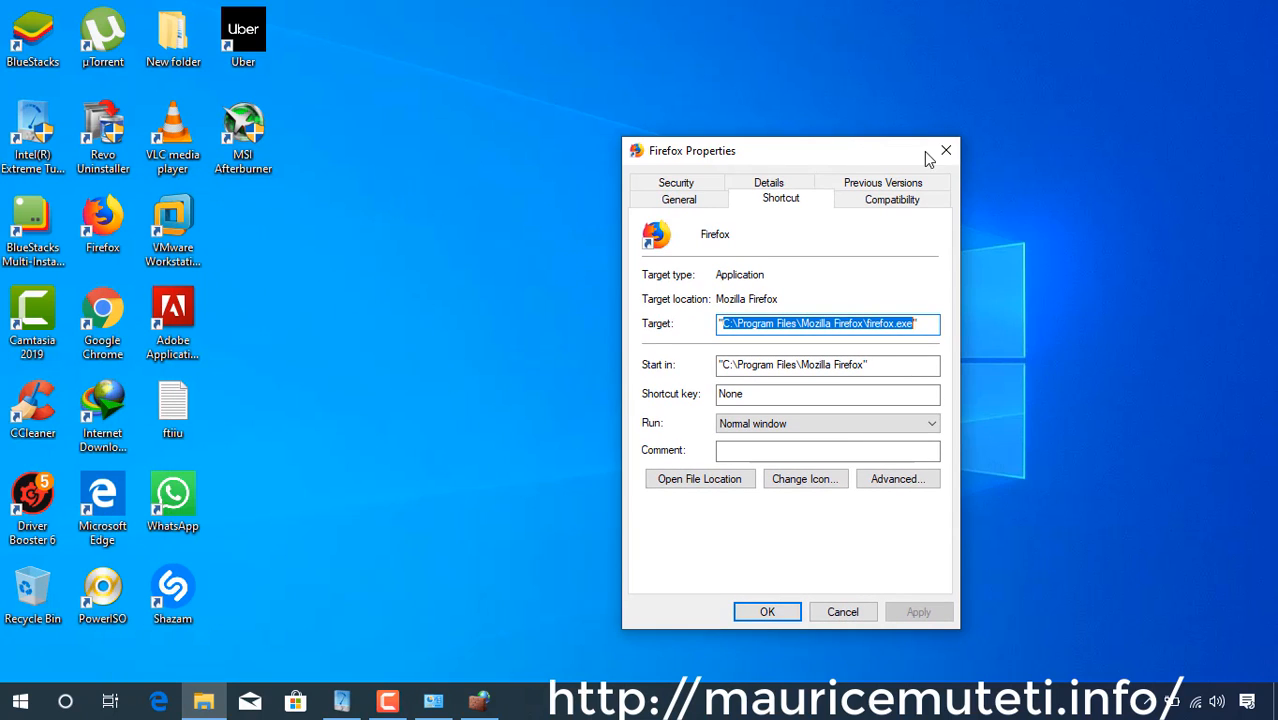
pyautogui.doubleClick(98, 250)
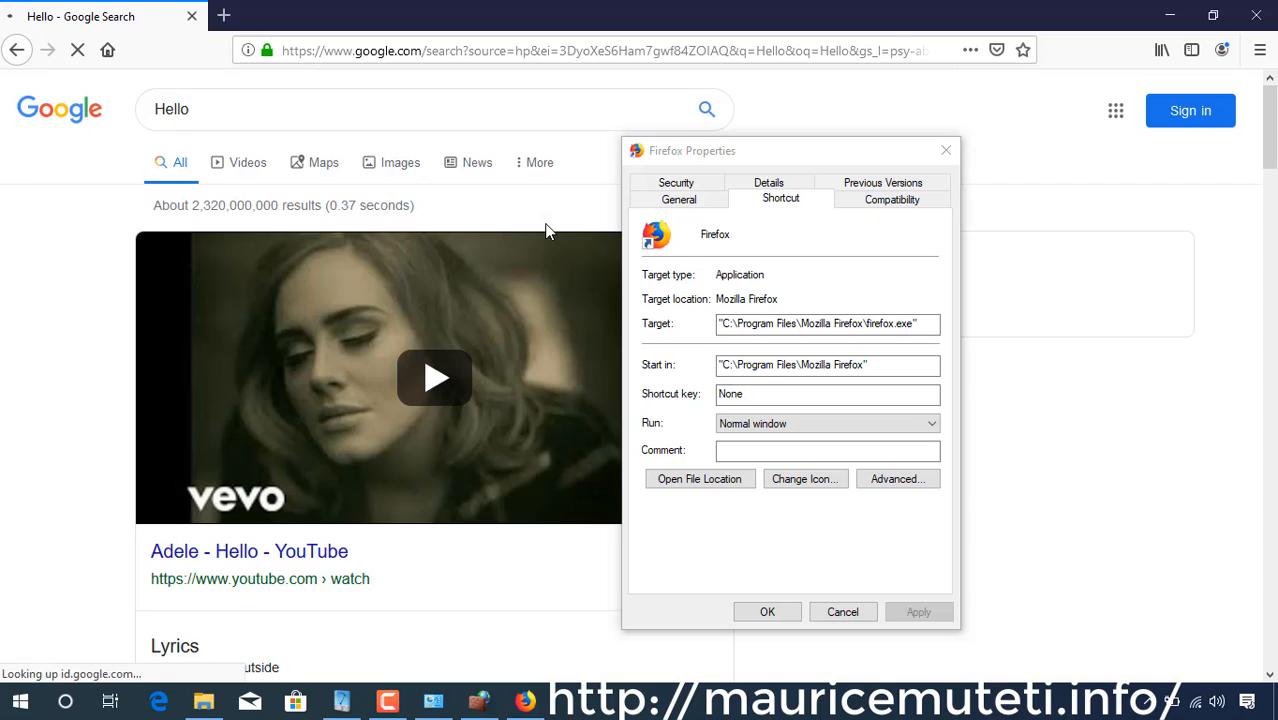
pyautogui.click(340, 50)
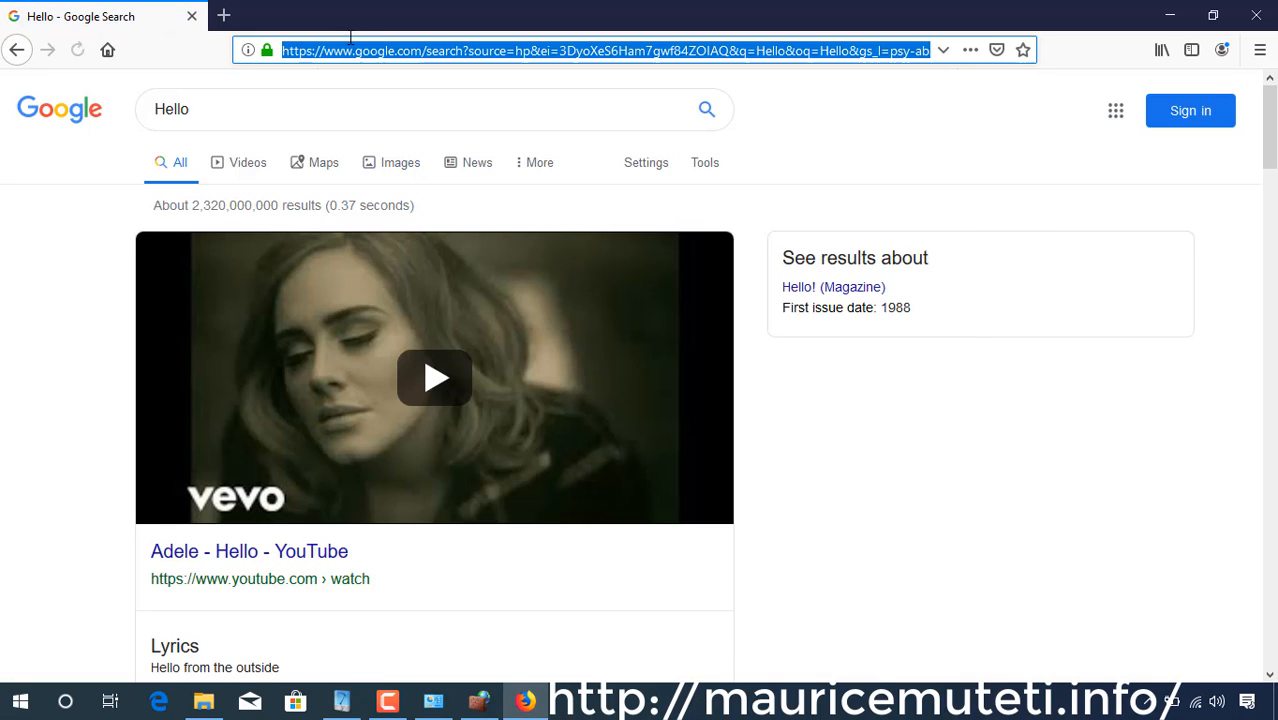
pyautogui.write('GOOgle.com/')
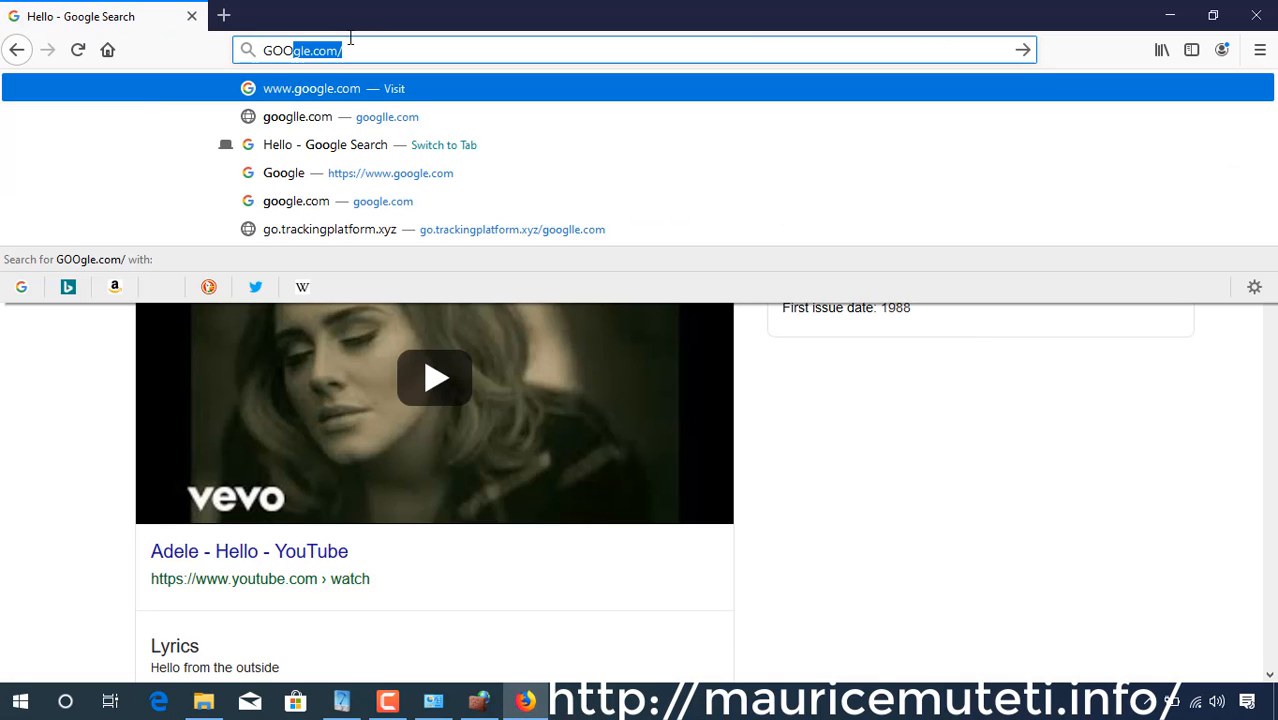
pyautogui.press('Return')
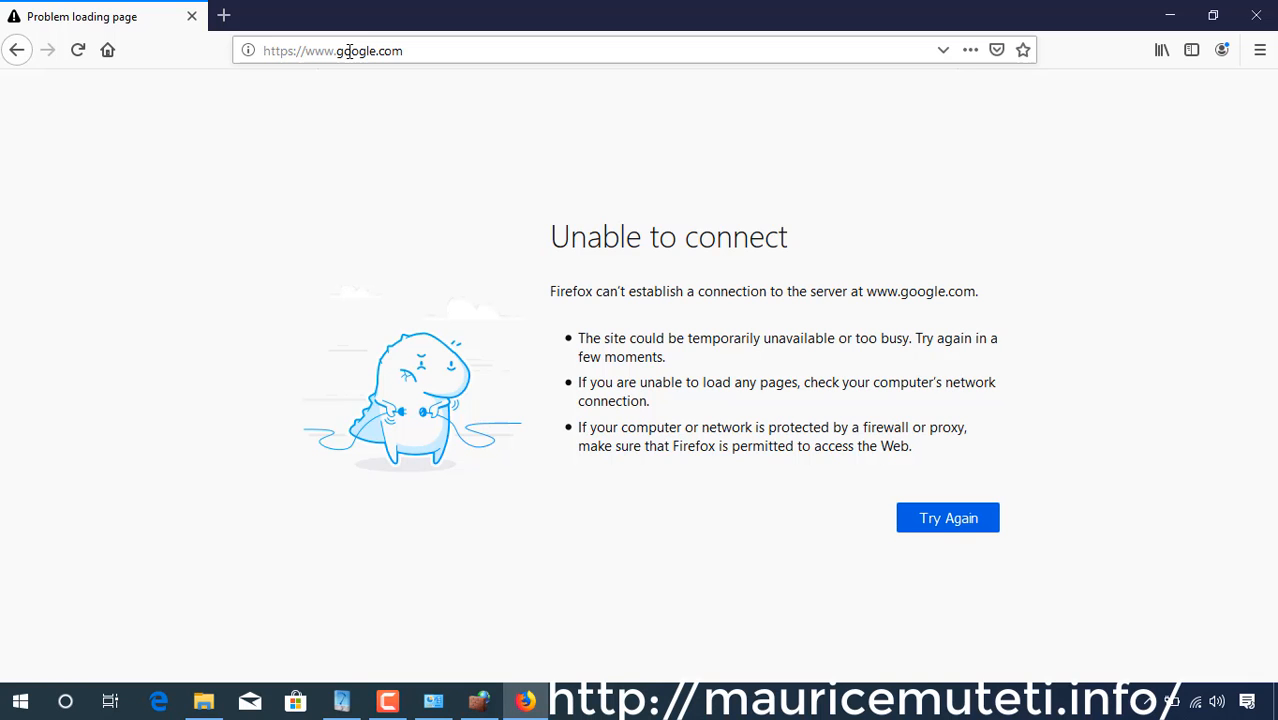
# Switch from Firefox back to Windows Defender Firewall and show the actions available for the FIREFOX INTERNET BLOCK OUTBOUND rule.
pyautogui.click(1162, 20)
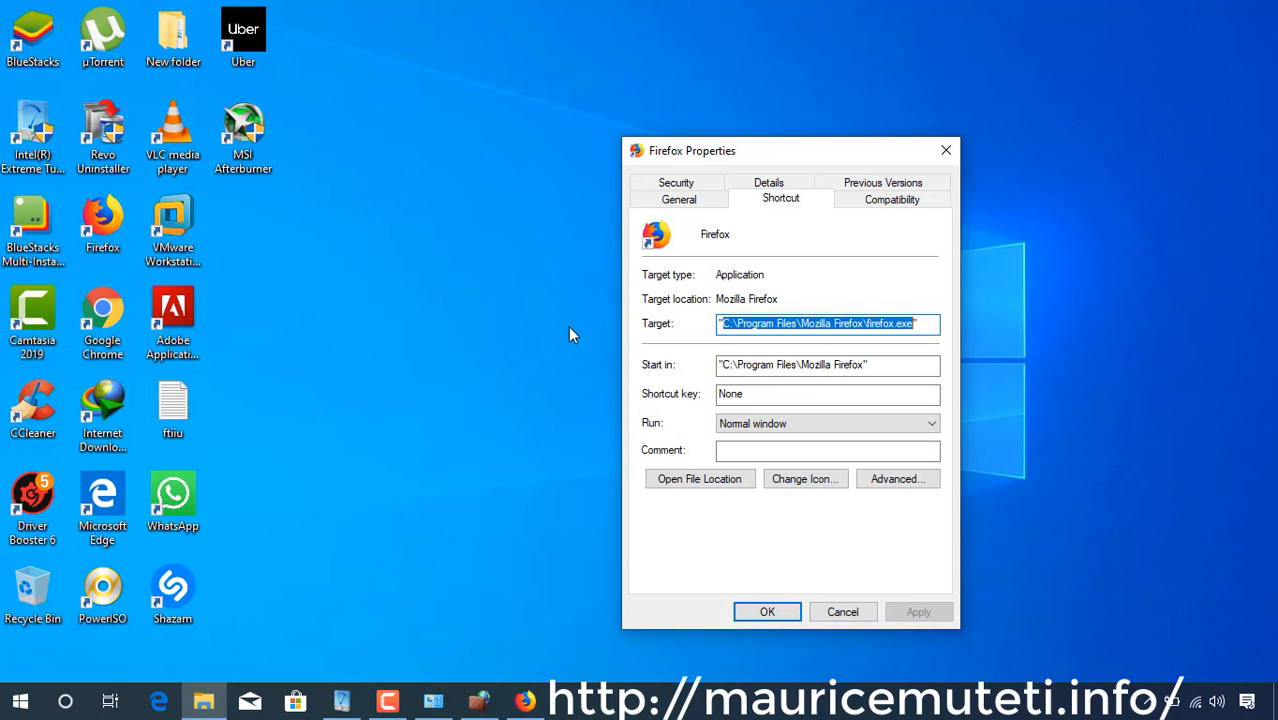
pyautogui.click(479, 701)
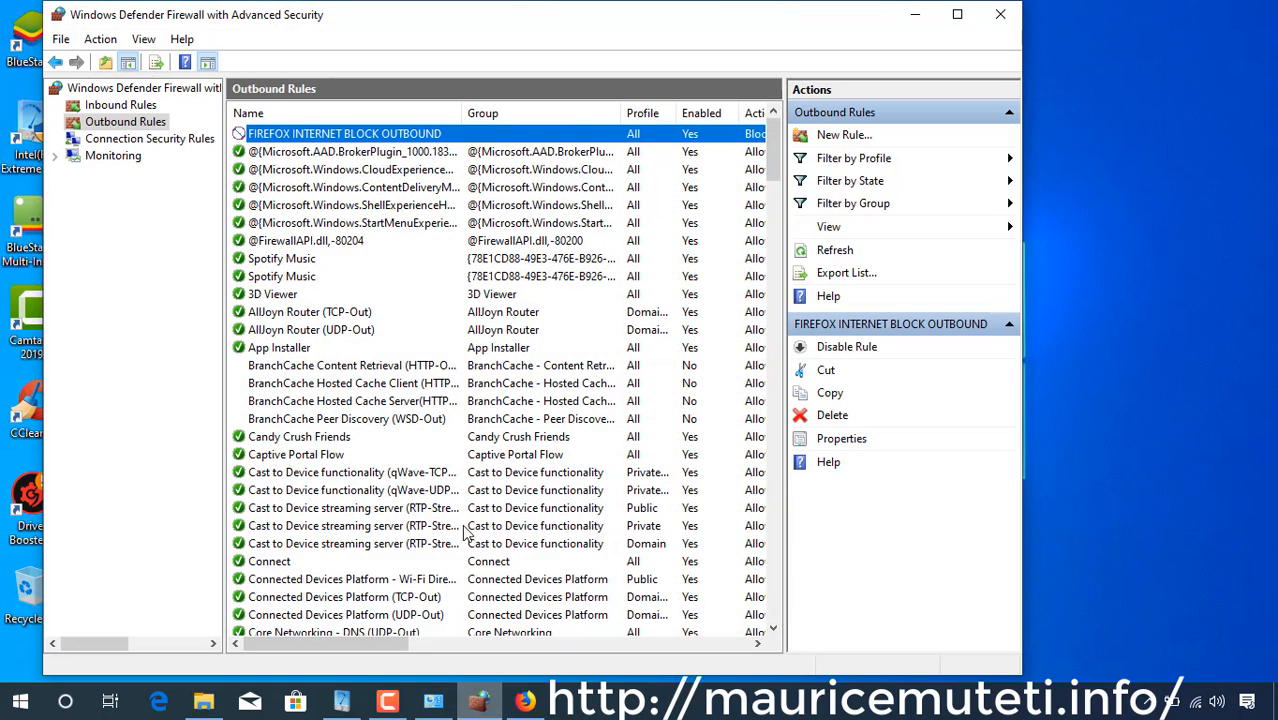
pyautogui.rightClick(350, 138)
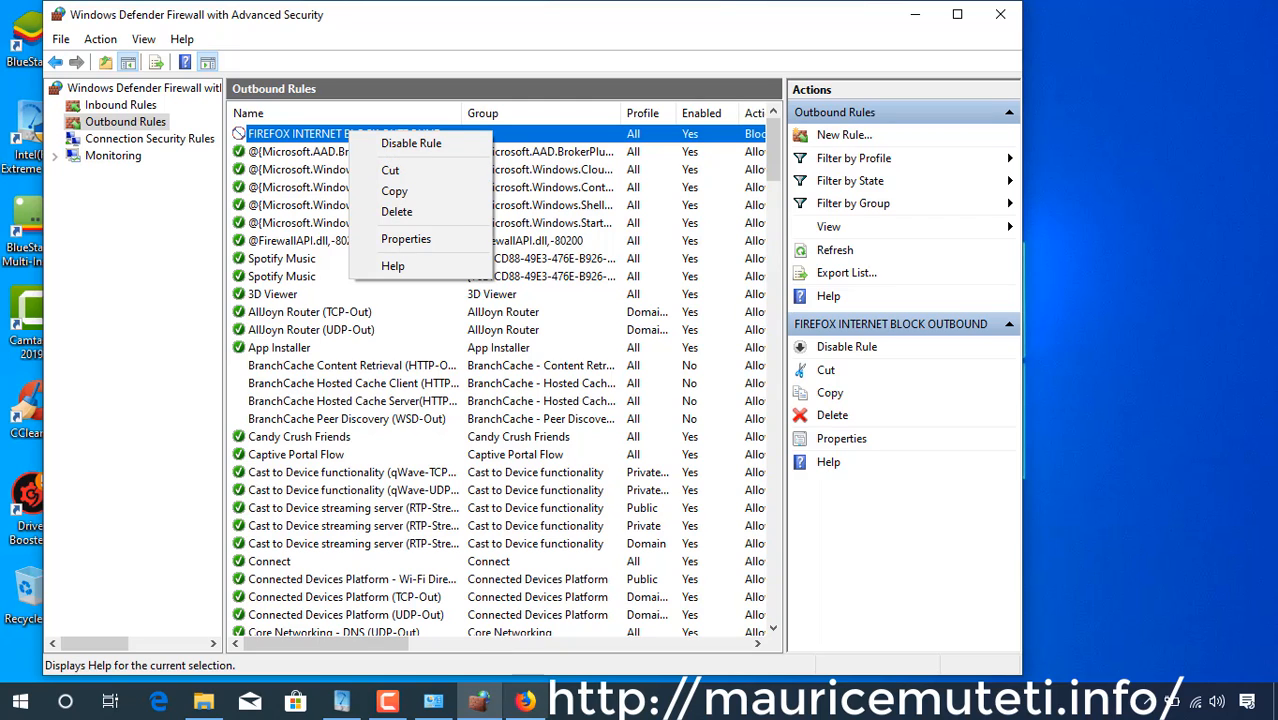
pyautogui.click(525, 701)
pyautogui.click(372, 52)
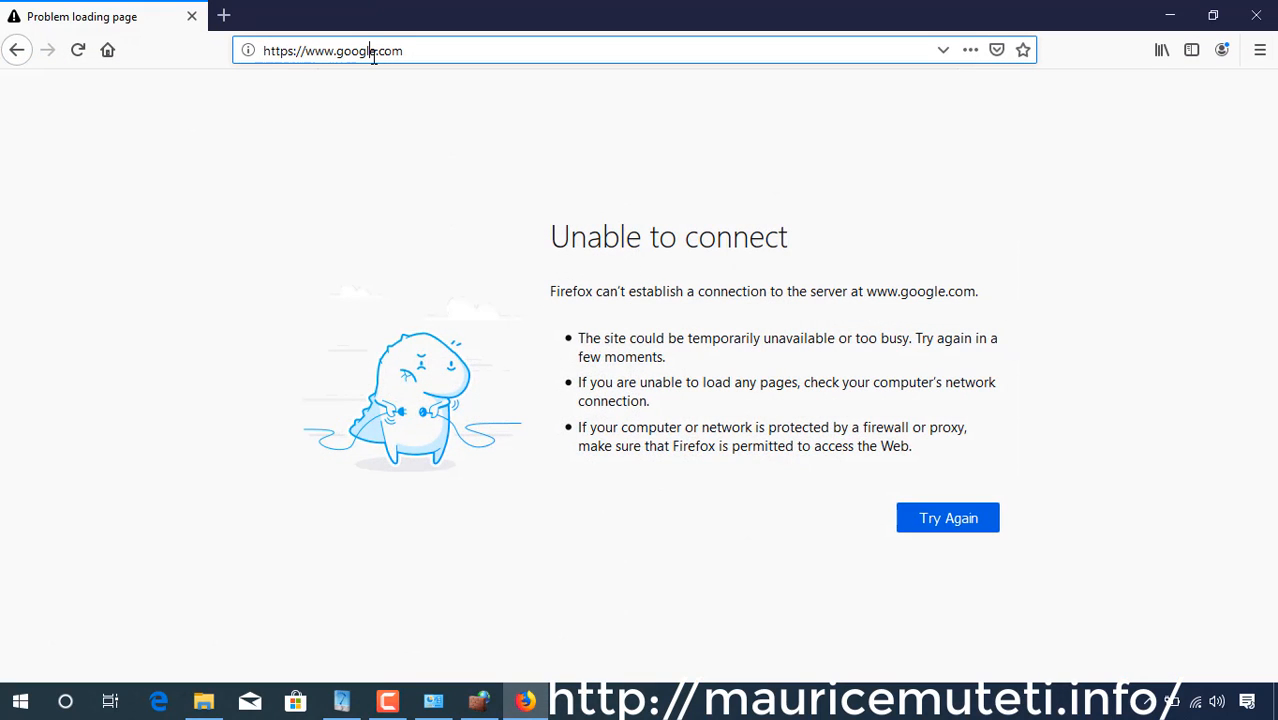
pyautogui.click(224, 15)
pyautogui.write('https://www.google.com')
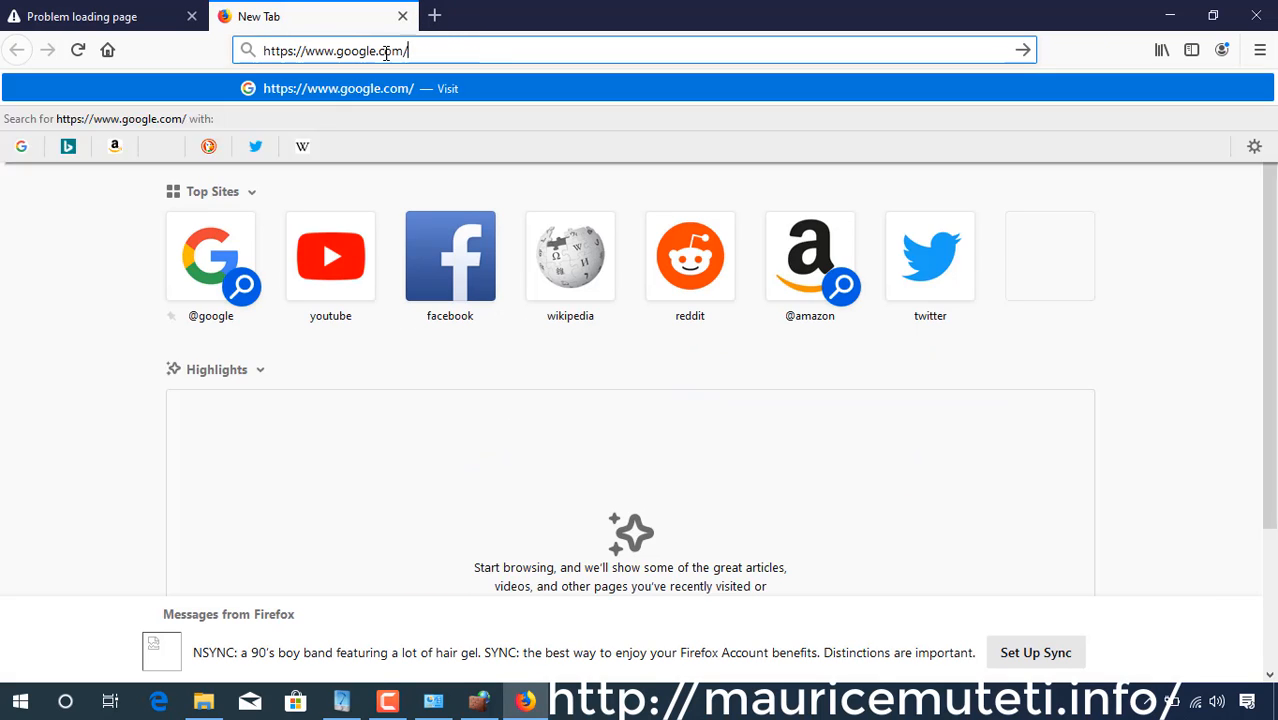
pyautogui.press('Return')
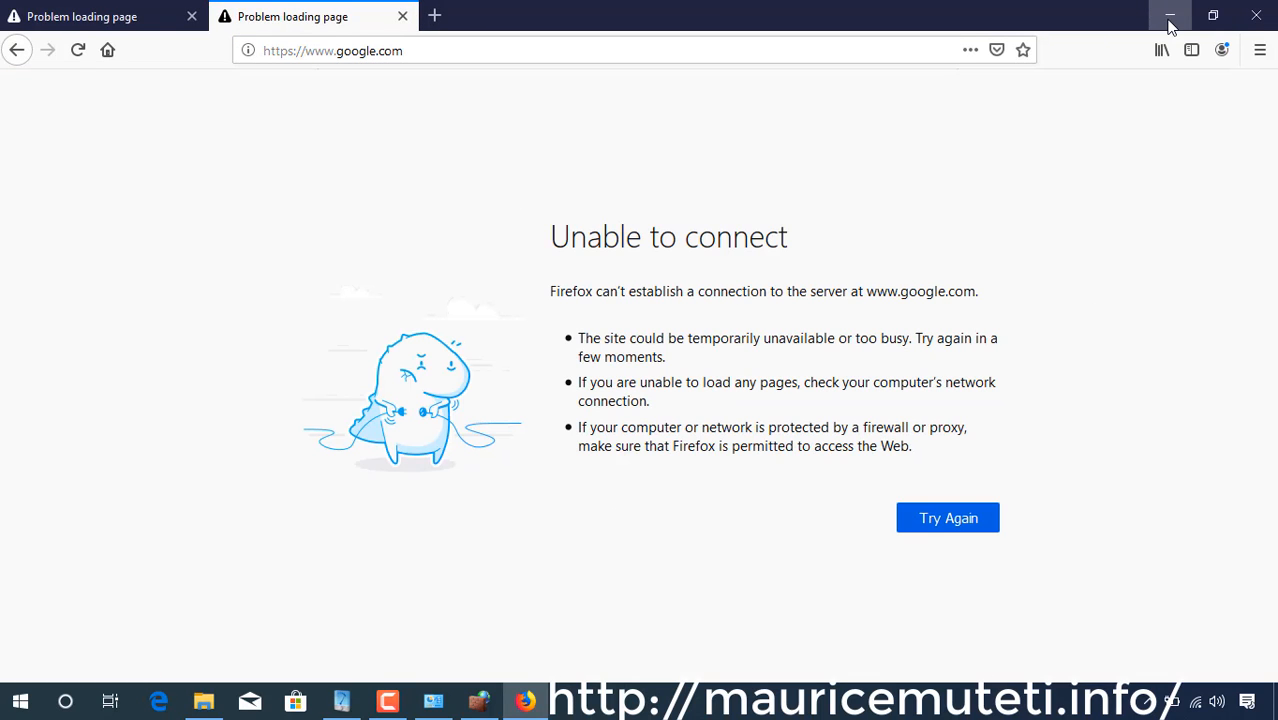
# Minimize Firefox and delete the FIREFOX INTERNET BLOCK OUTBOUND rule from the firewall's outbound rules.
pyautogui.click(1170, 17)
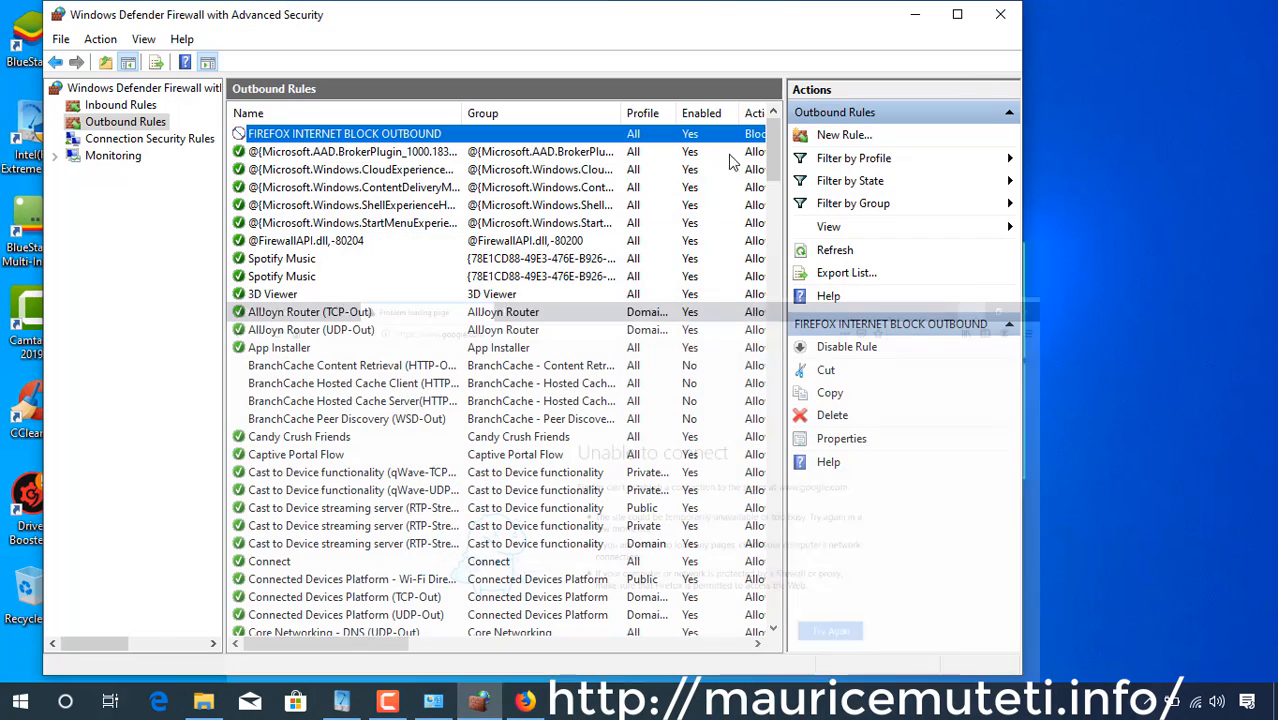
pyautogui.rightClick(298, 133)
pyautogui.click(360, 205)
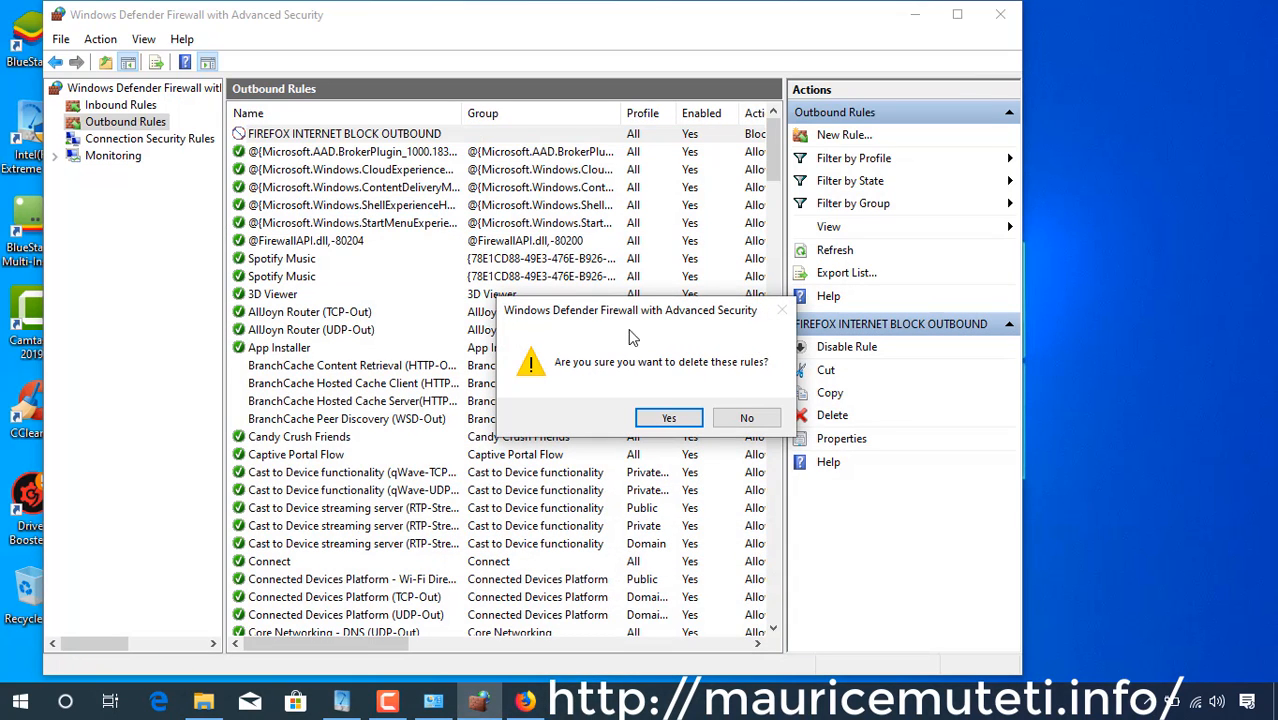
pyautogui.click(669, 418)
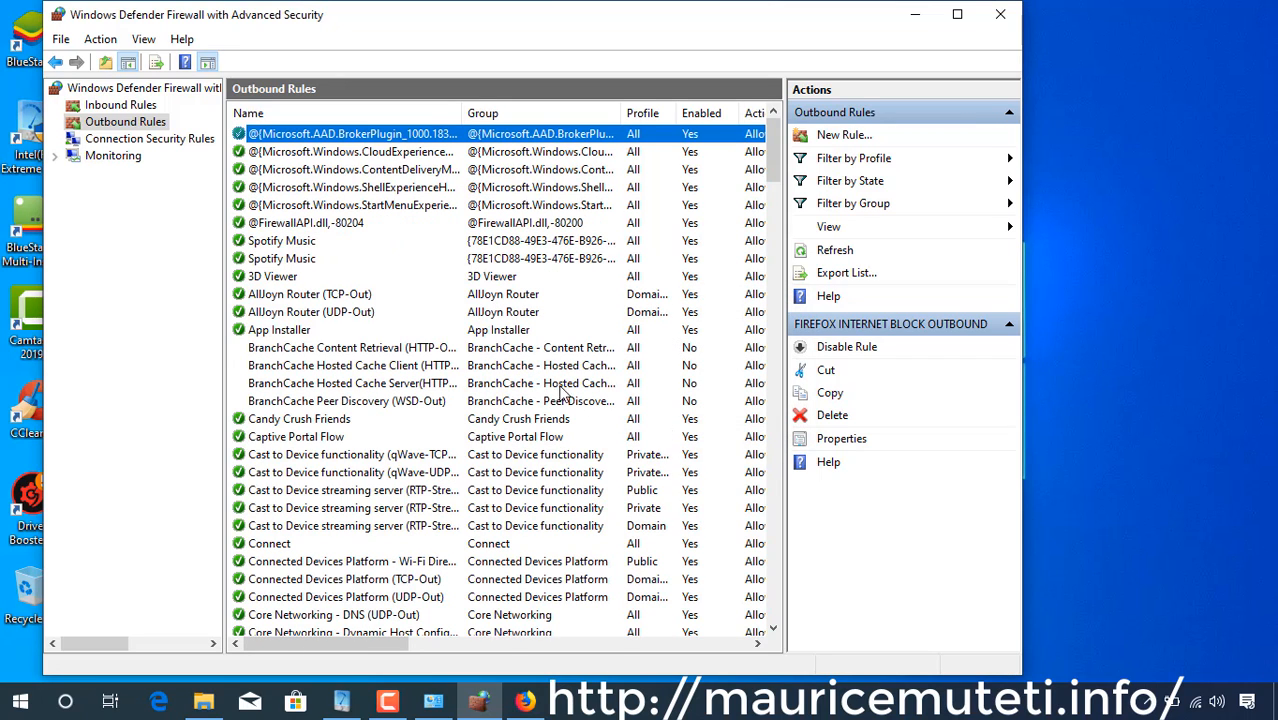
# Delete the FIREFOX INTERNET BLOCK INBOUND rule from the firewall's inbound rules.
pyautogui.click(136, 110)
pyautogui.click(331, 187)
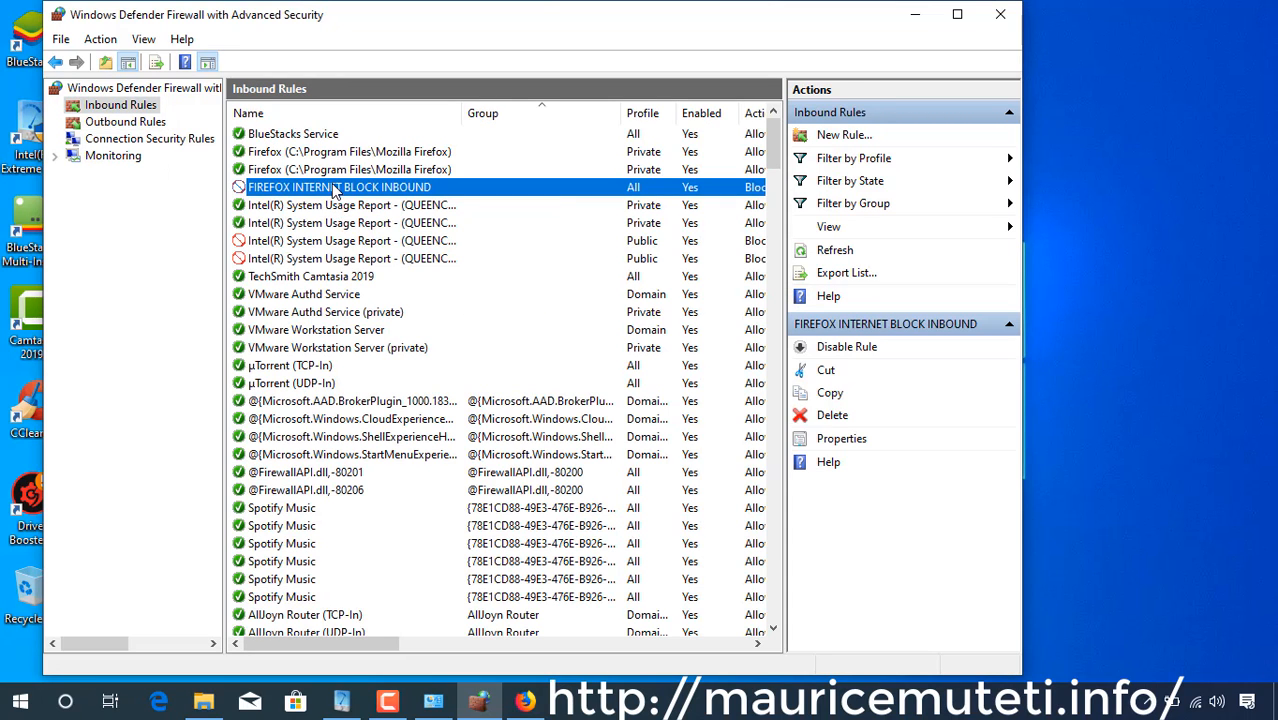
pyautogui.rightClick(331, 185)
pyautogui.click(390, 266)
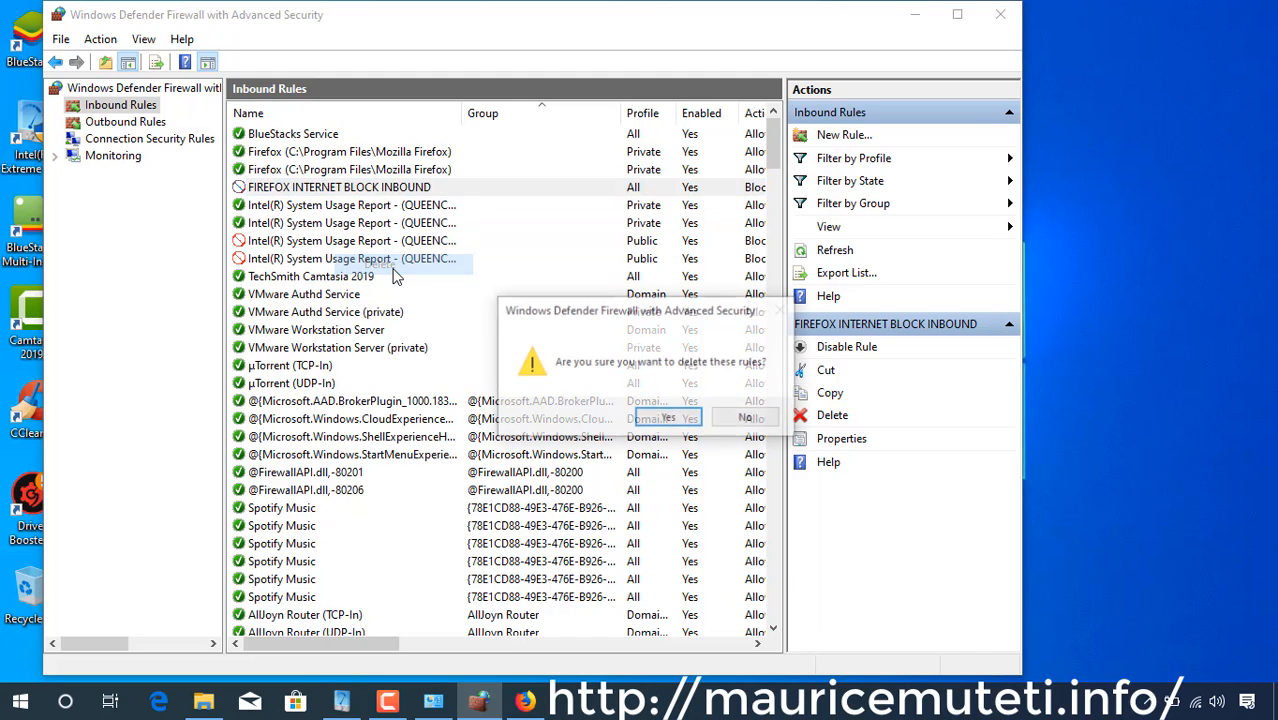
pyautogui.click(669, 418)
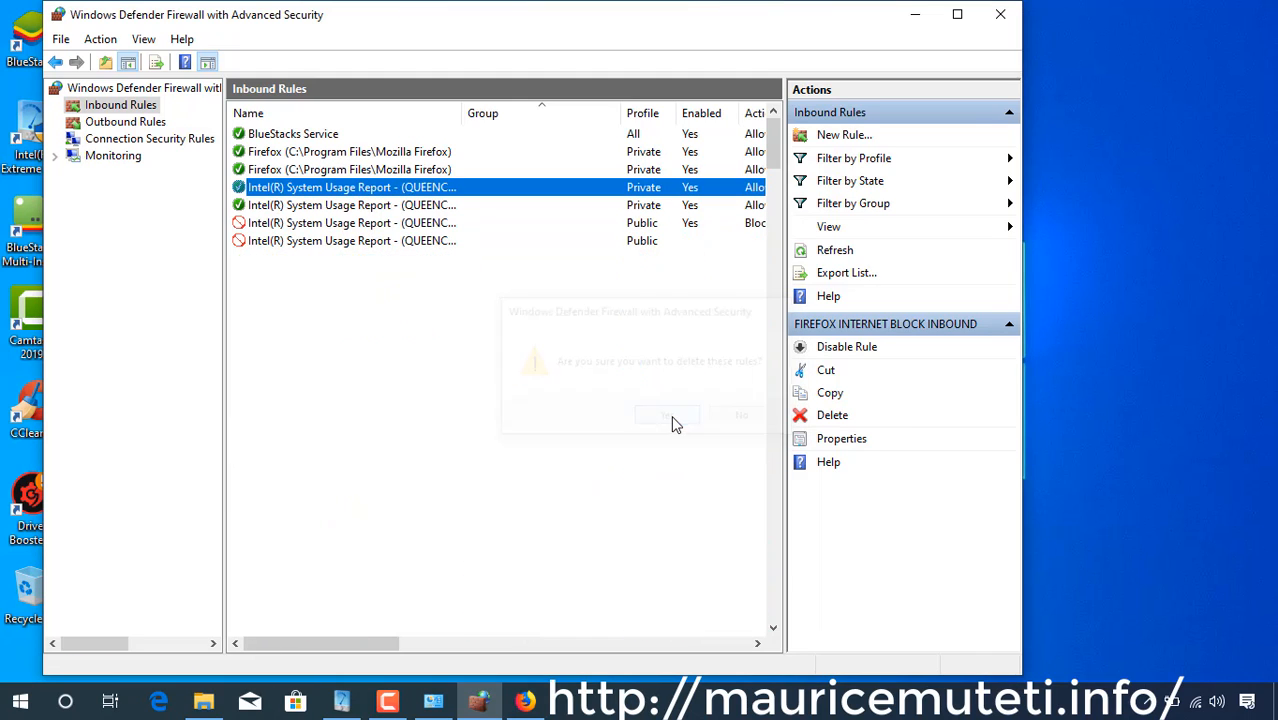
# Minimize the firewall window and load the copied google.com address in a new Firefox tab to test internet access.
pyautogui.click(924, 24)
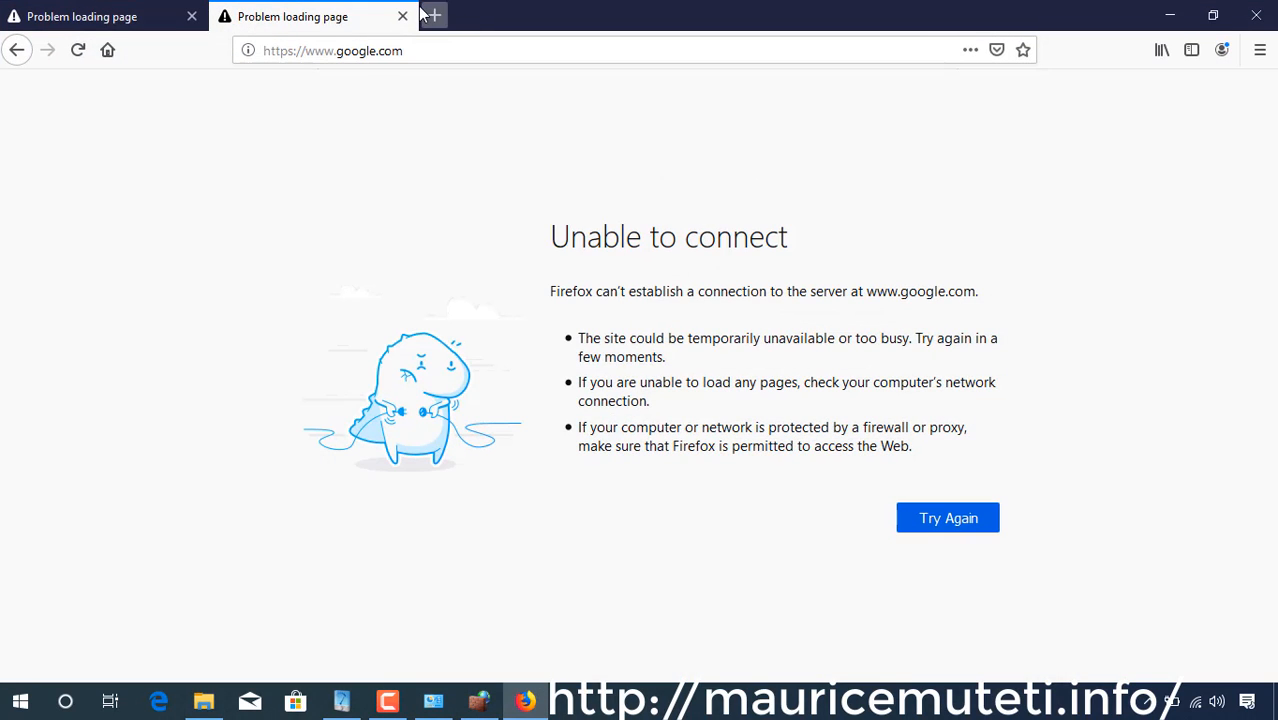
pyautogui.click(435, 16)
pyautogui.rightClick(483, 62)
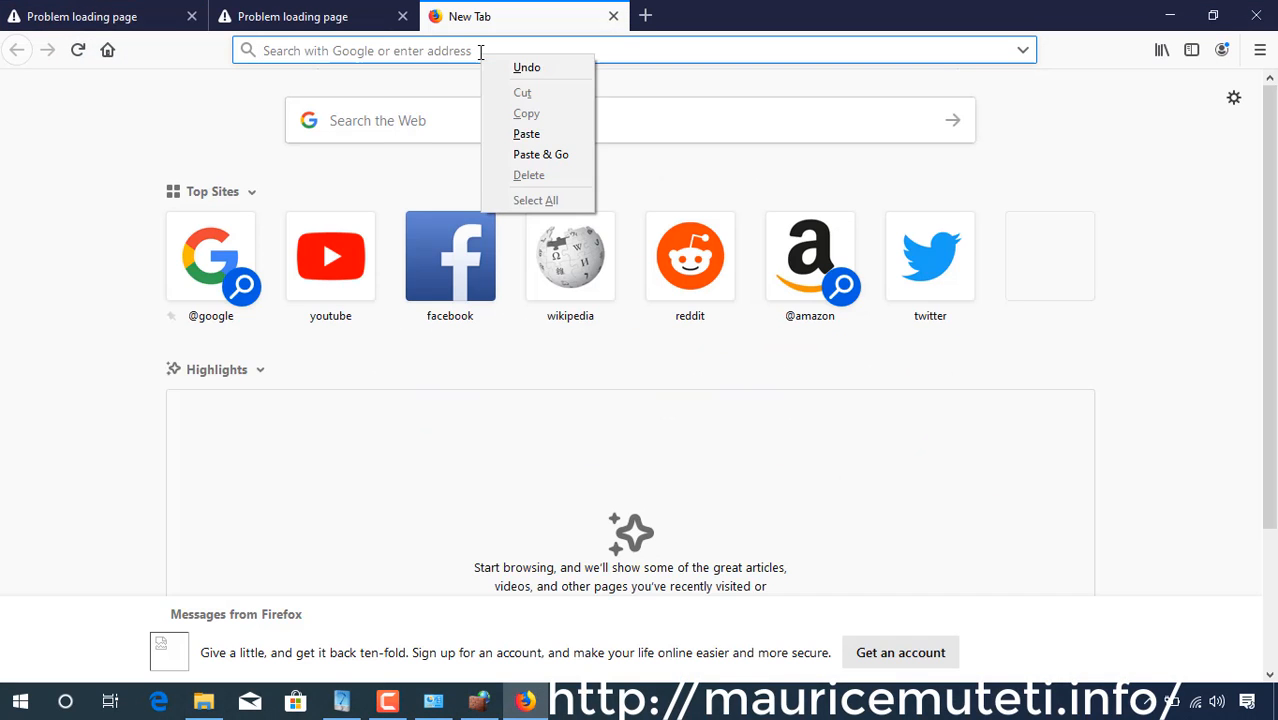
pyautogui.click(560, 155)
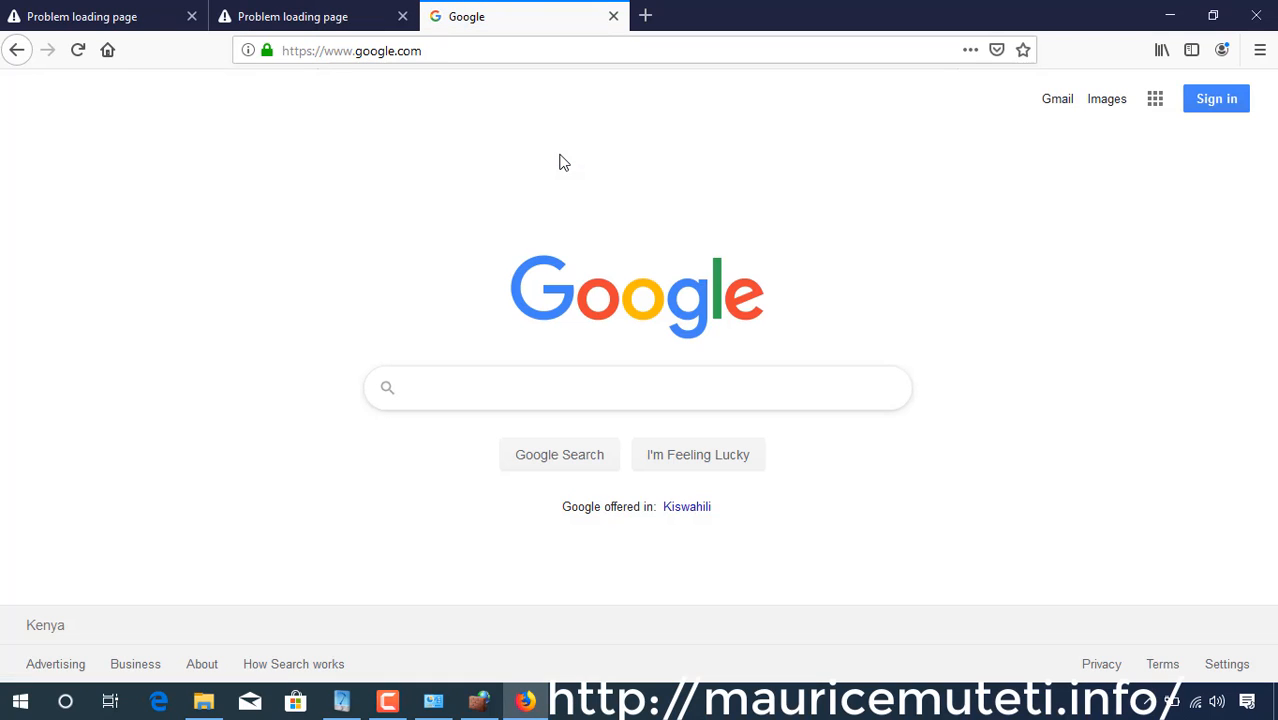
# Search Google for SZHSFRHFHDFH to test the connection, and close that tab.
pyautogui.write('SZHSFRHFHDFH')
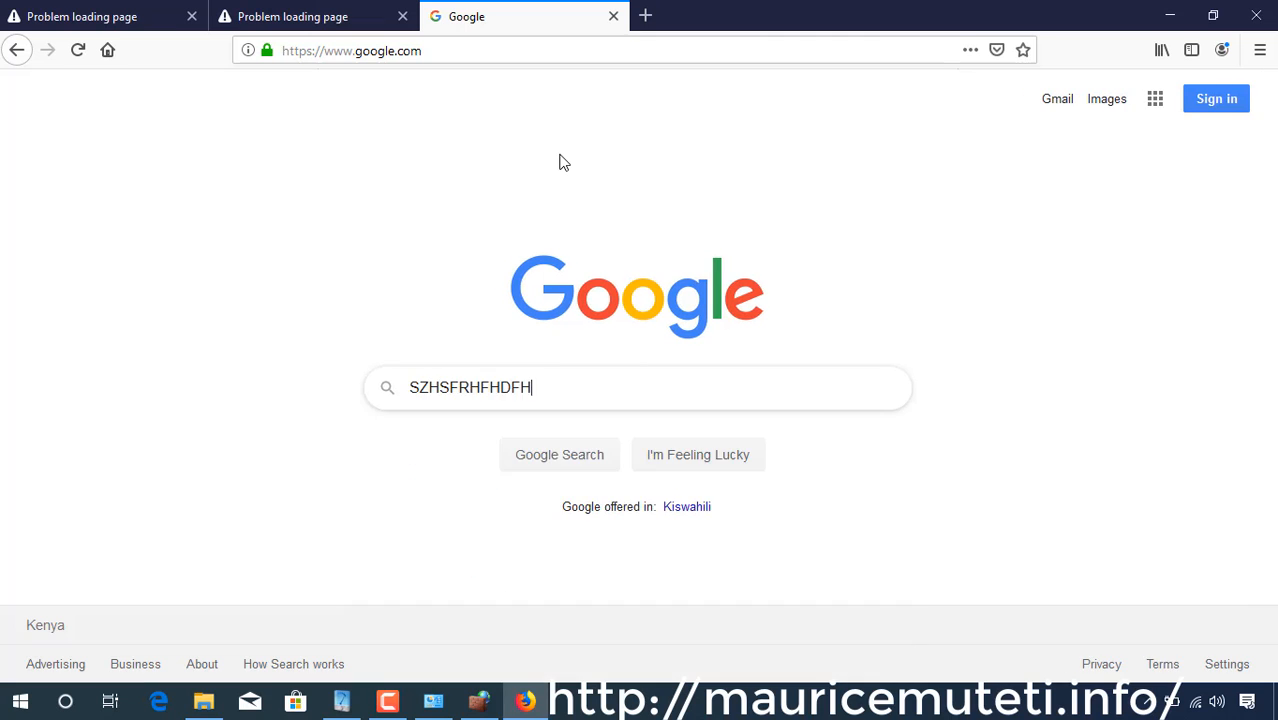
pyautogui.press('Return')
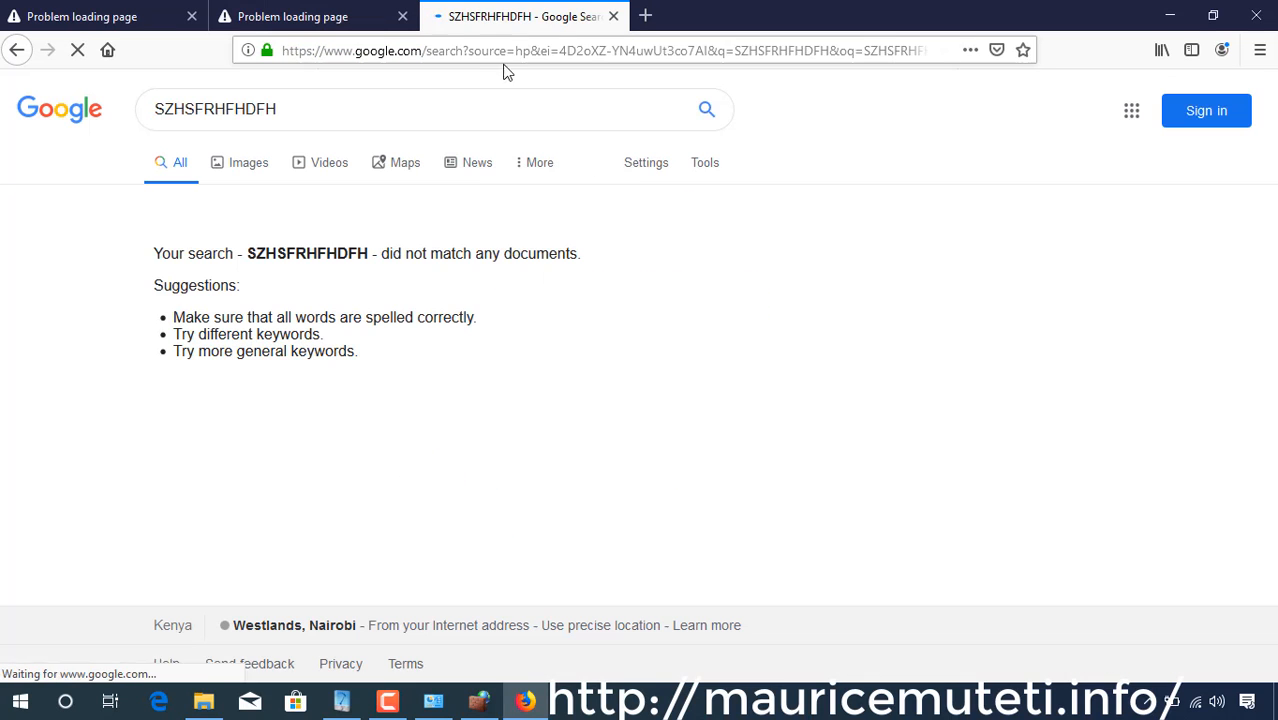
pyautogui.click(614, 17)
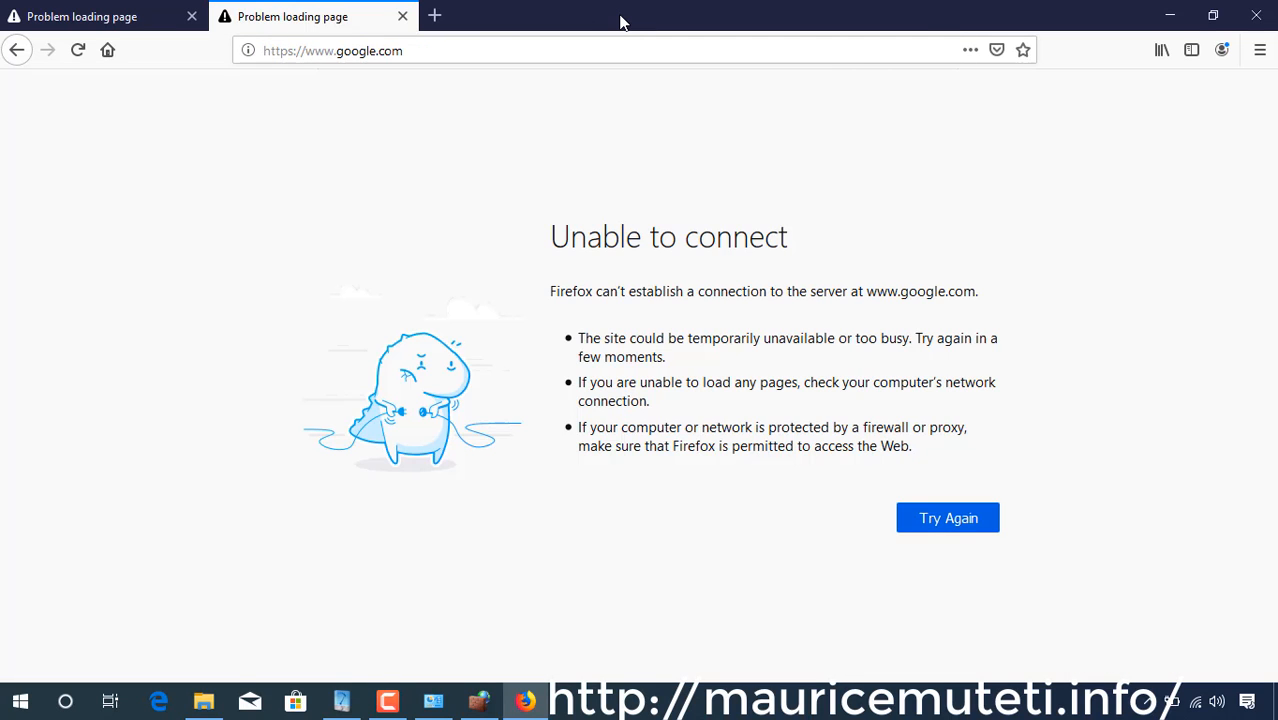